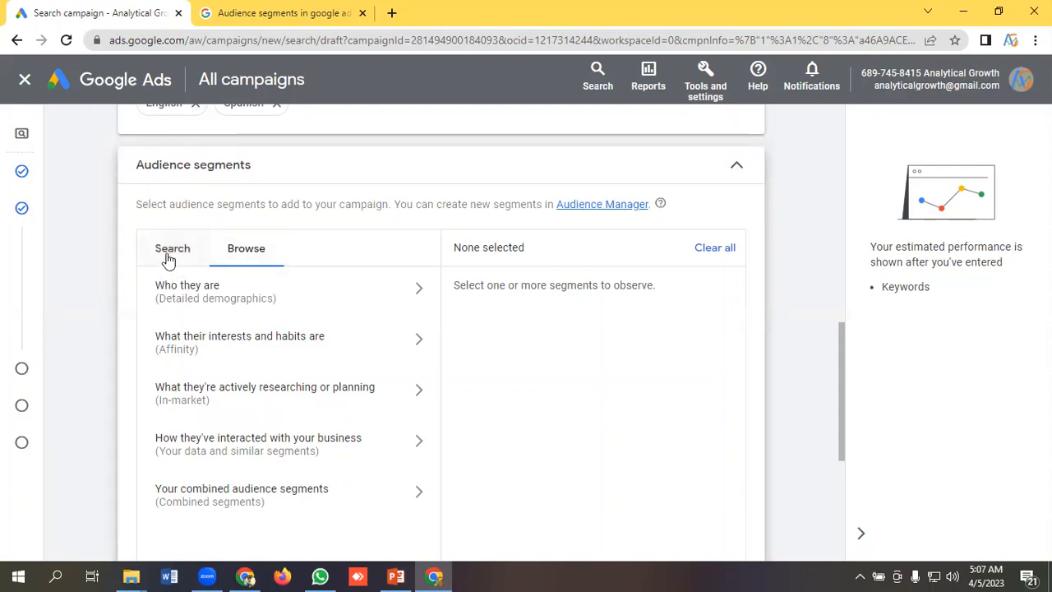
# Step: Search the campaign's audience segments for "Foods"
pyautogui.click(168, 259)
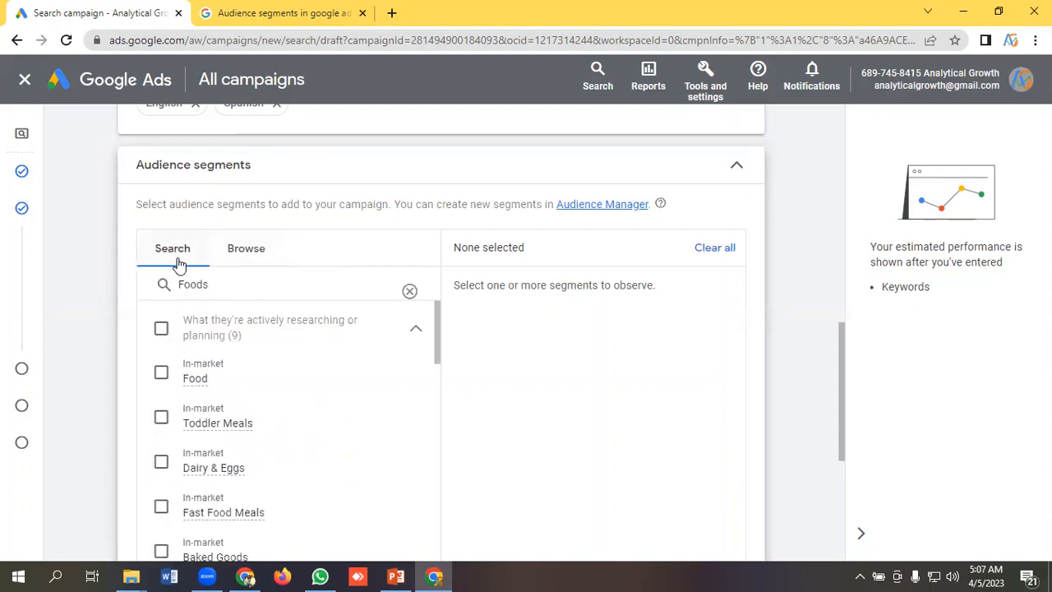
pyautogui.click(255, 261)
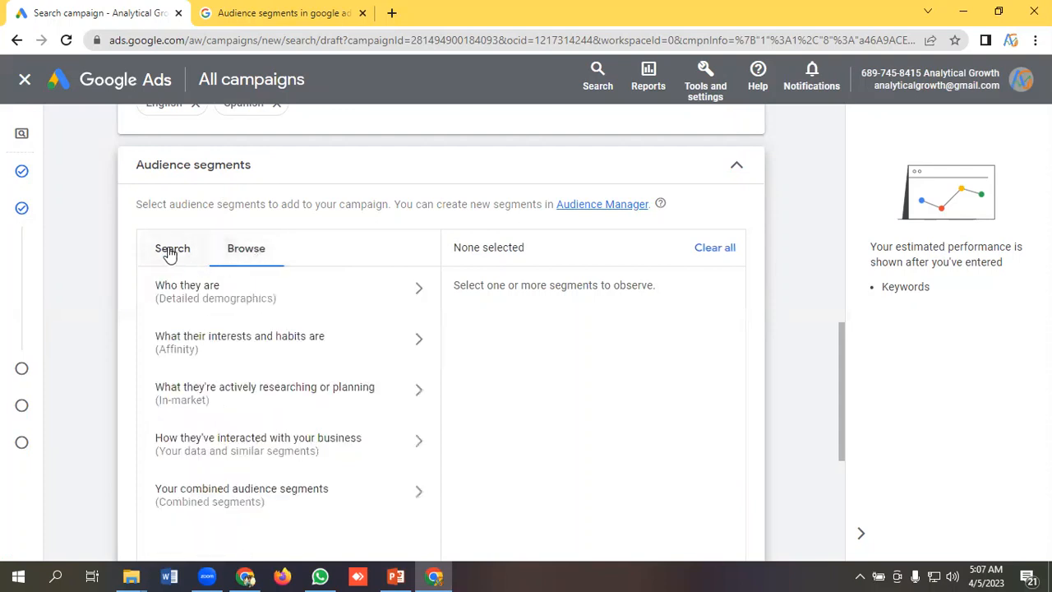
pyautogui.click(170, 255)
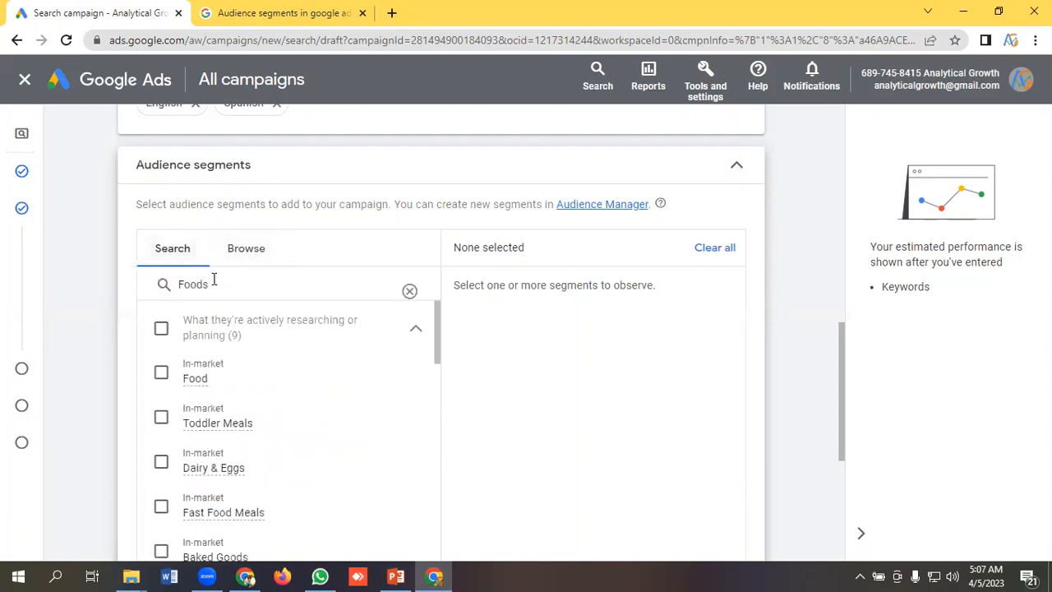
pyautogui.click(217, 286)
pyautogui.press('BackSpace')
pyautogui.press('BackSpace')
pyautogui.press('BackSpace')
pyautogui.press('BackSpace')
pyautogui.press('BackSpace')
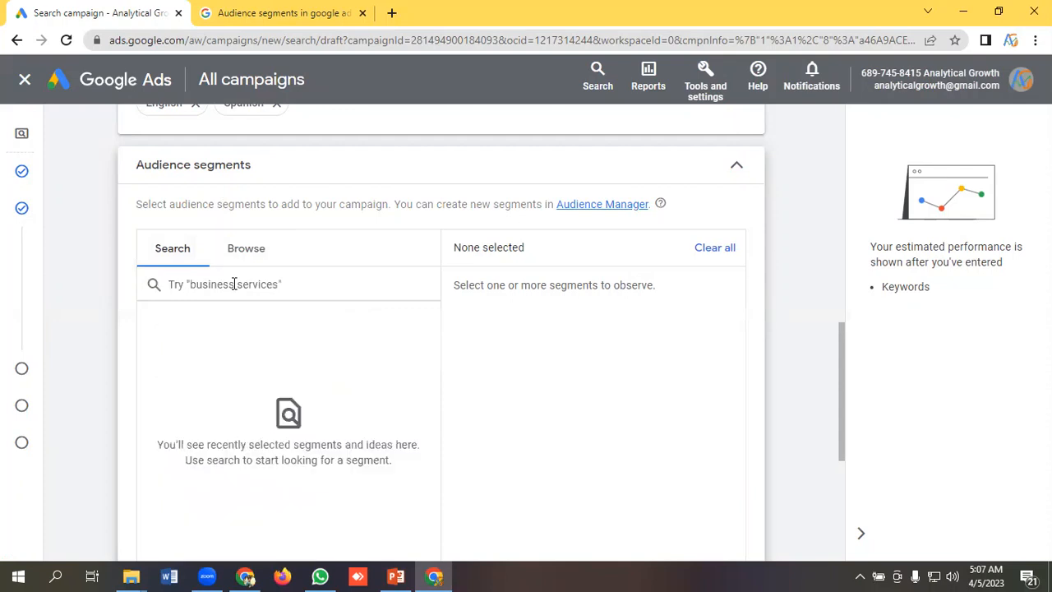
pyautogui.write('Foods')
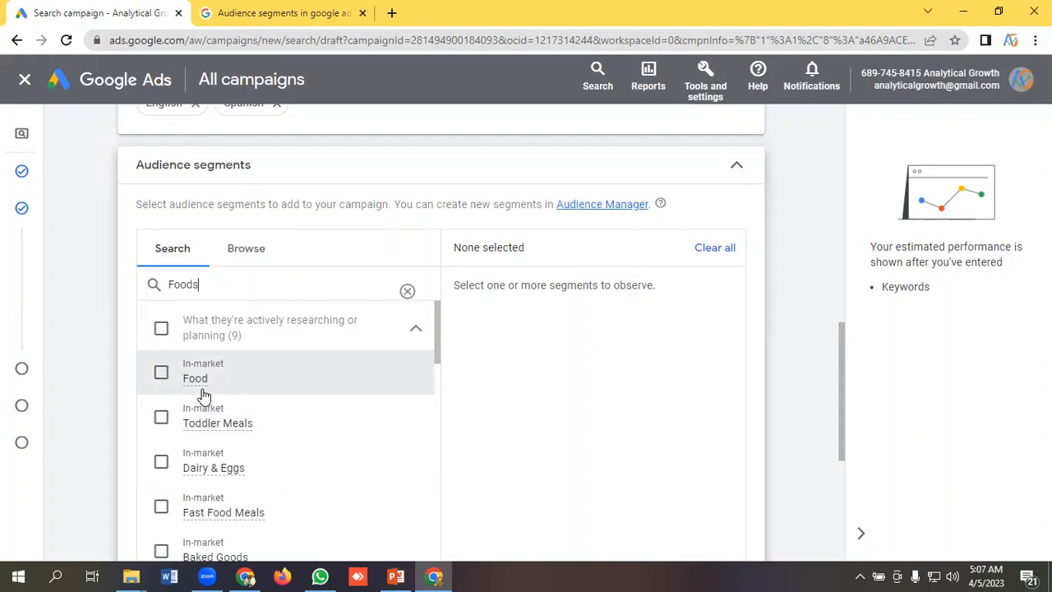
# Step: Add the in-market segments Food, Fast Food Meals, Baked Goods, Restaurant Delivery & Takeaway and Sweets & Chocolate to the campaign
pyautogui.click(161, 375)
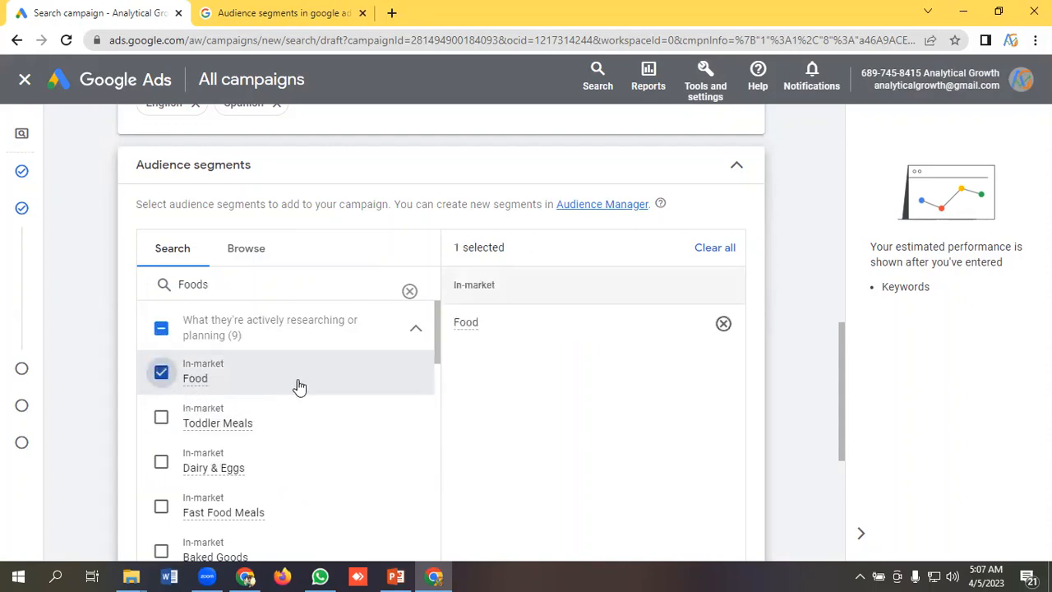
pyautogui.scroll(-1, 258, 380)
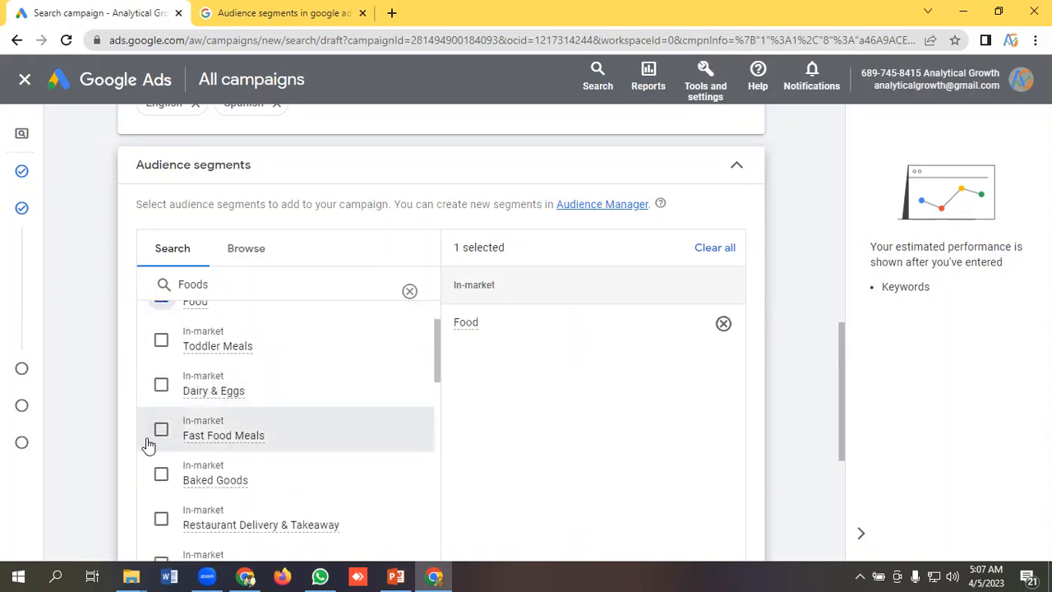
pyautogui.click(215, 431)
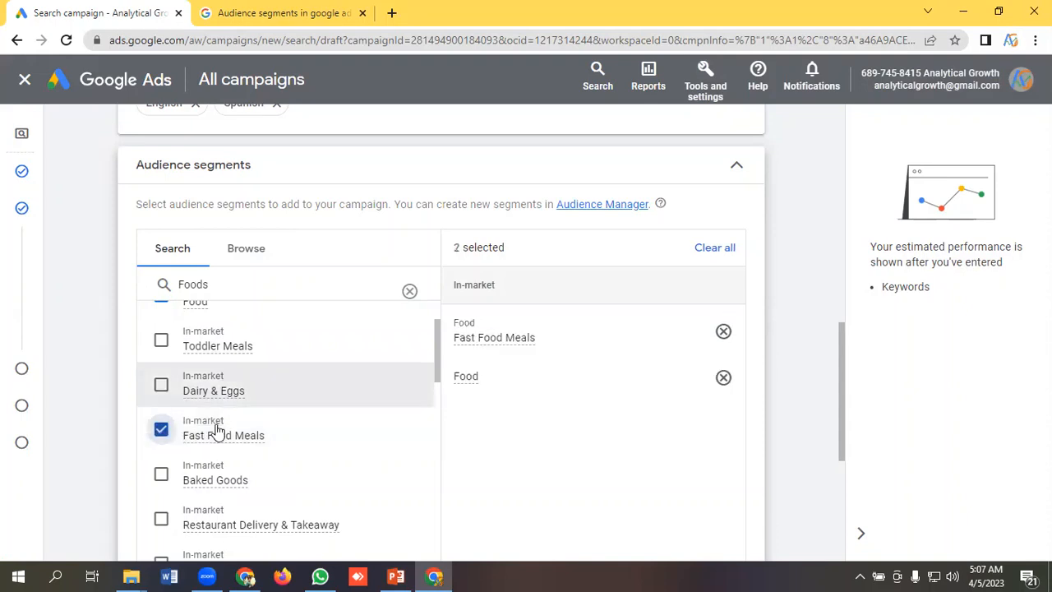
pyautogui.scroll(-1, 218, 432)
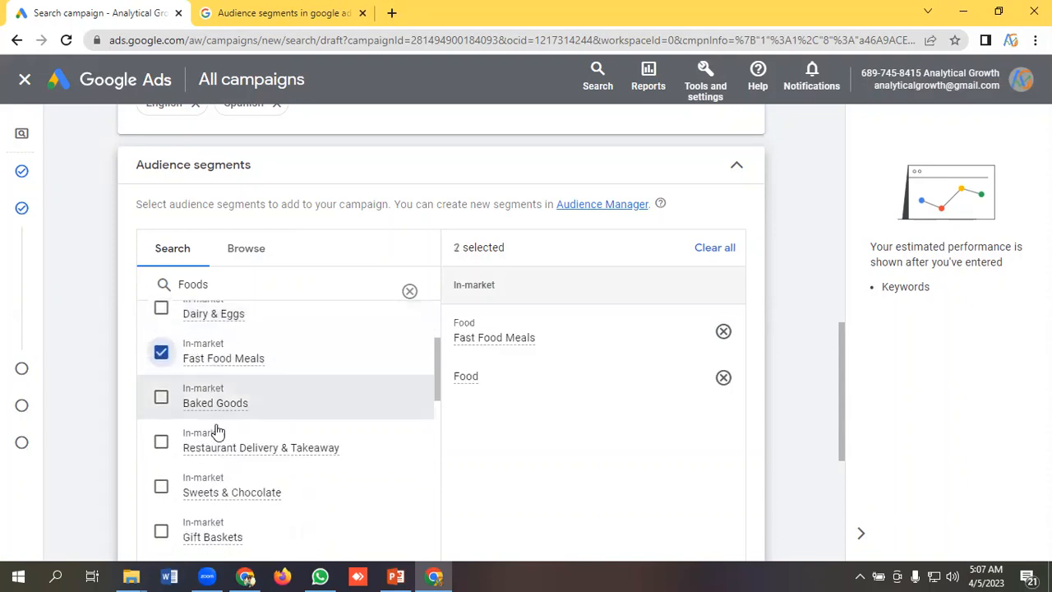
pyautogui.click(160, 399)
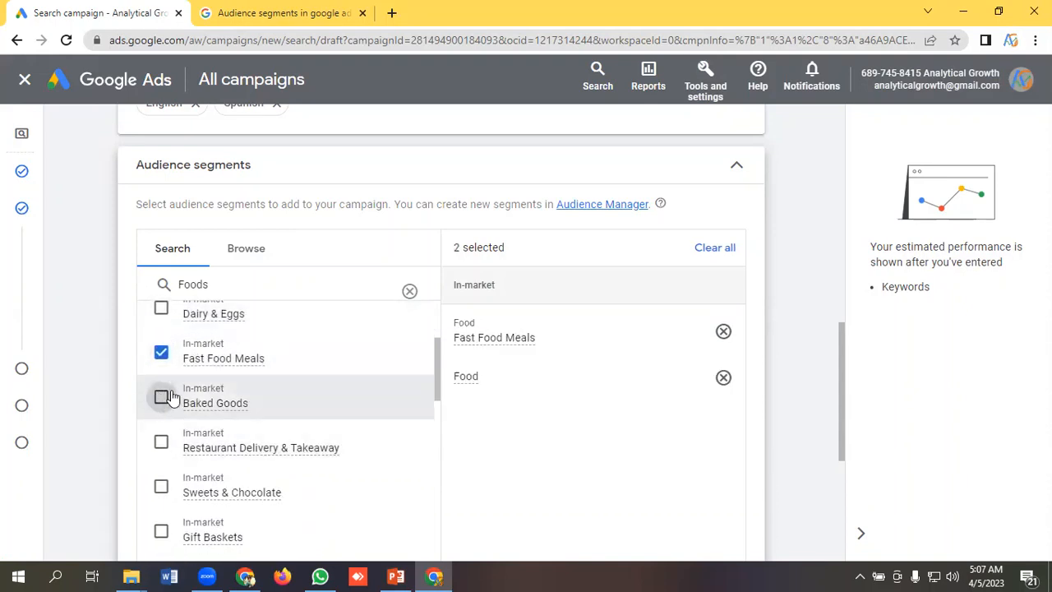
pyautogui.scroll(-2, 288, 395)
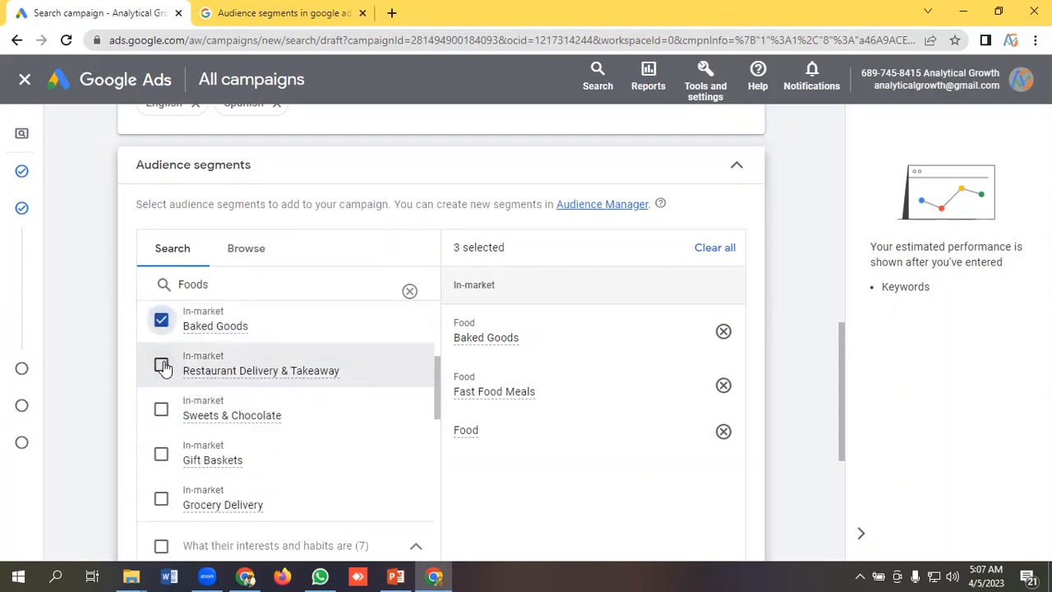
pyautogui.click(263, 364)
pyautogui.scroll(-2, 272, 373)
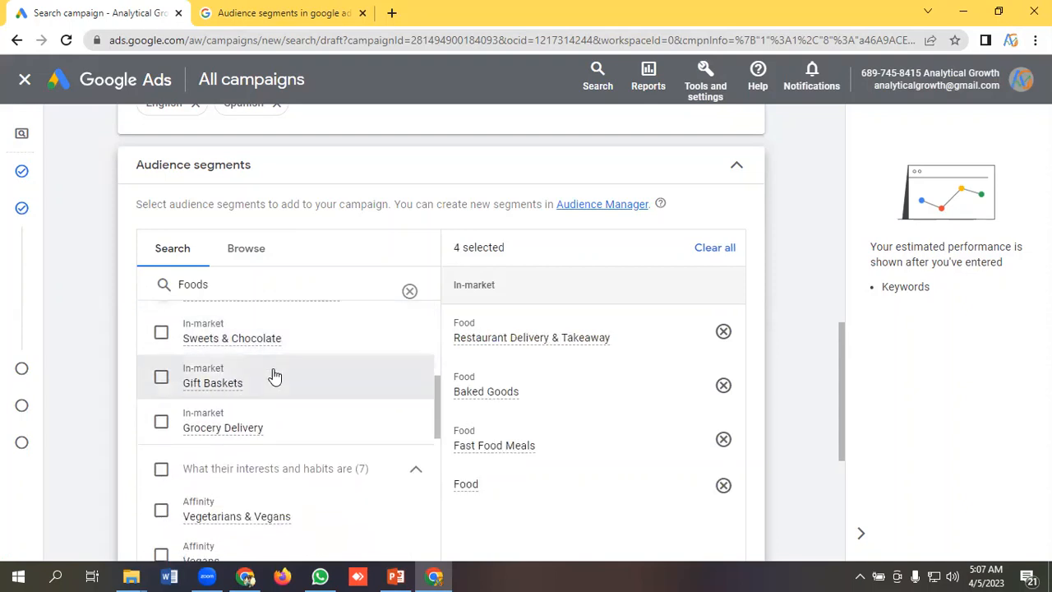
pyautogui.click(161, 334)
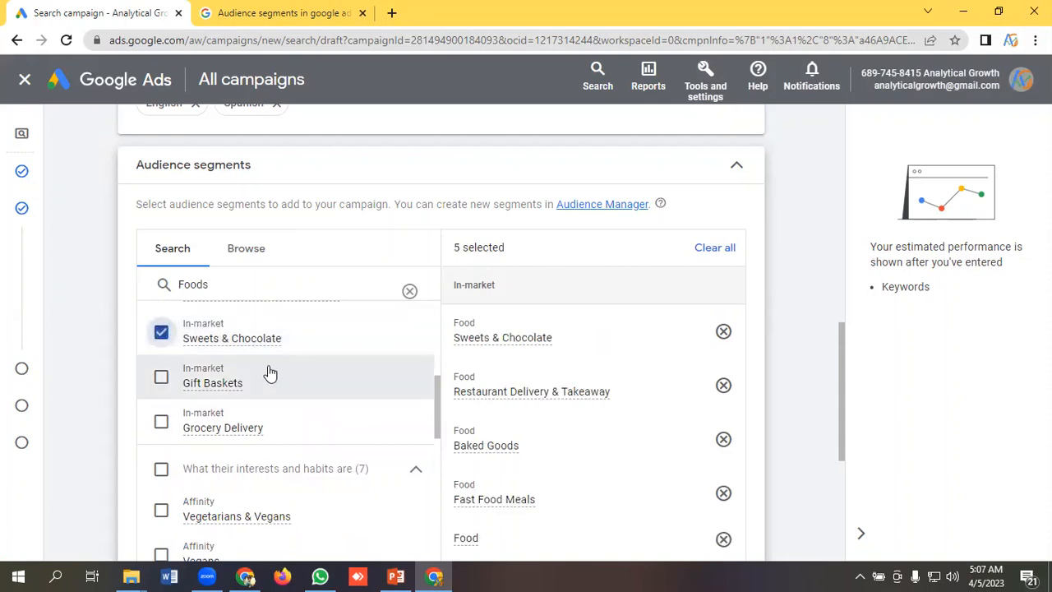
# Step: Look through the remaining affinity and detailed demographics segments in the Foods search results
pyautogui.scroll(-2, 271, 370)
pyautogui.scroll(-2, 284, 376)
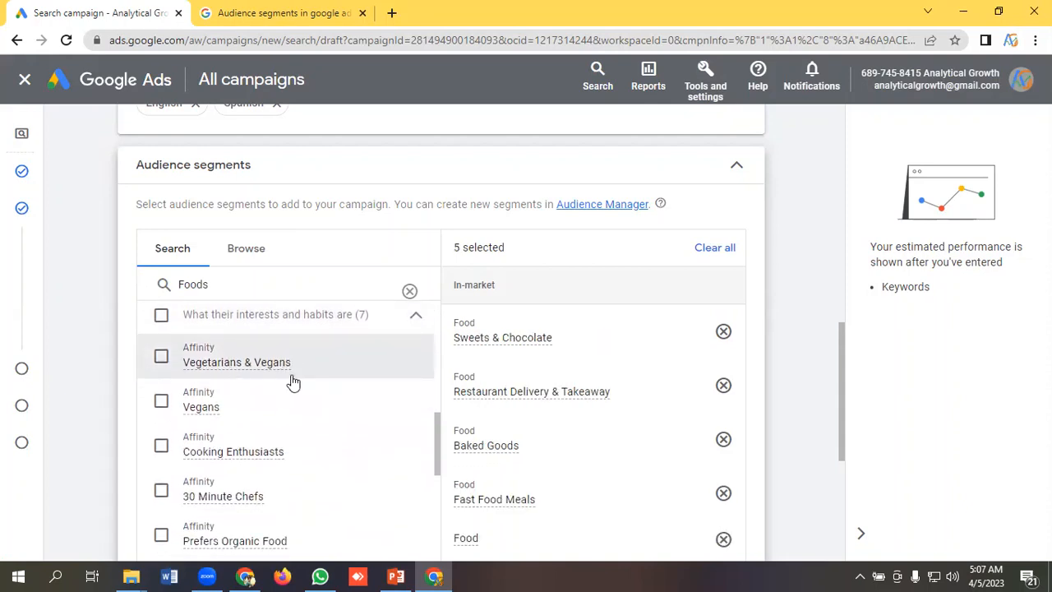
pyautogui.scroll(-5, 253, 393)
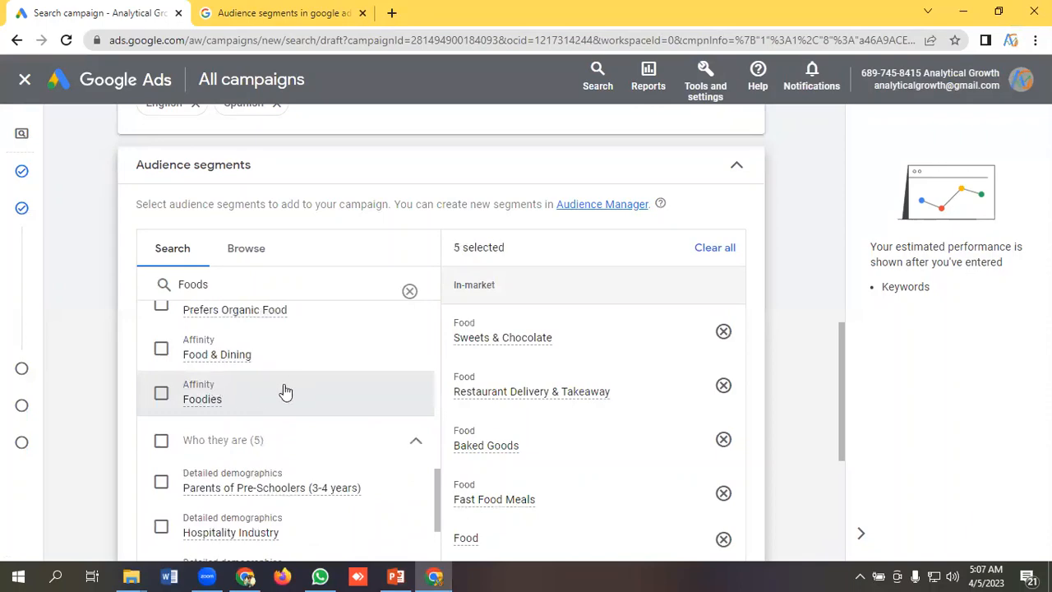
pyautogui.scroll(-5, 271, 392)
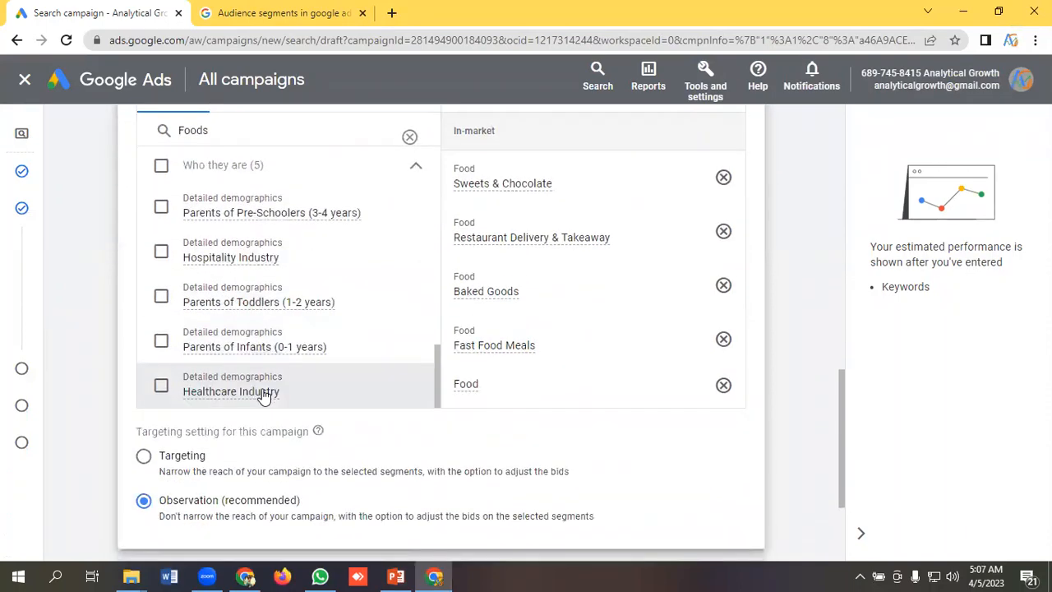
pyautogui.scroll(8, 263, 388)
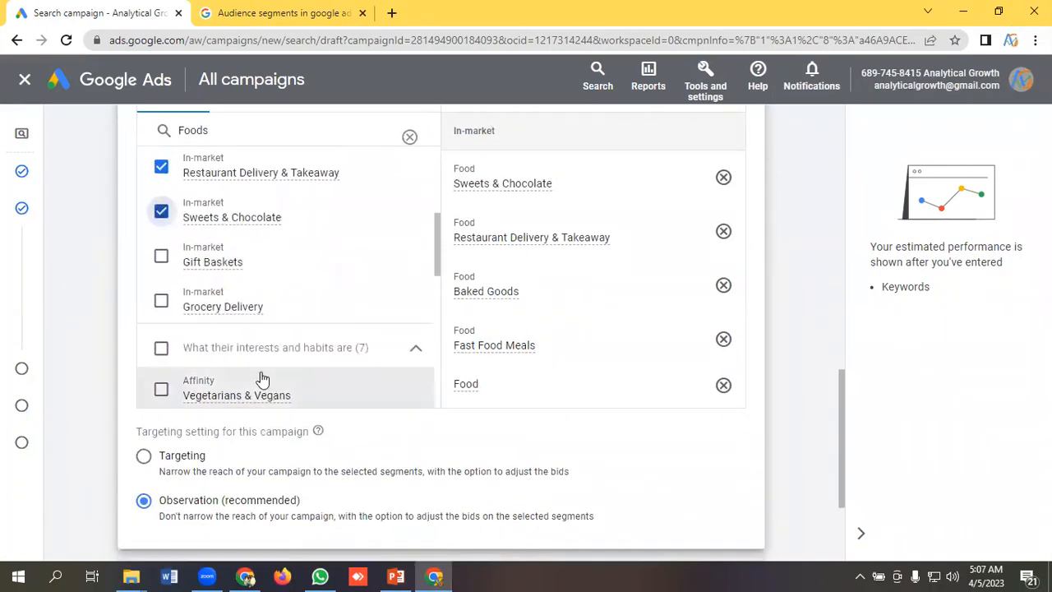
pyautogui.scroll(5, 235, 358)
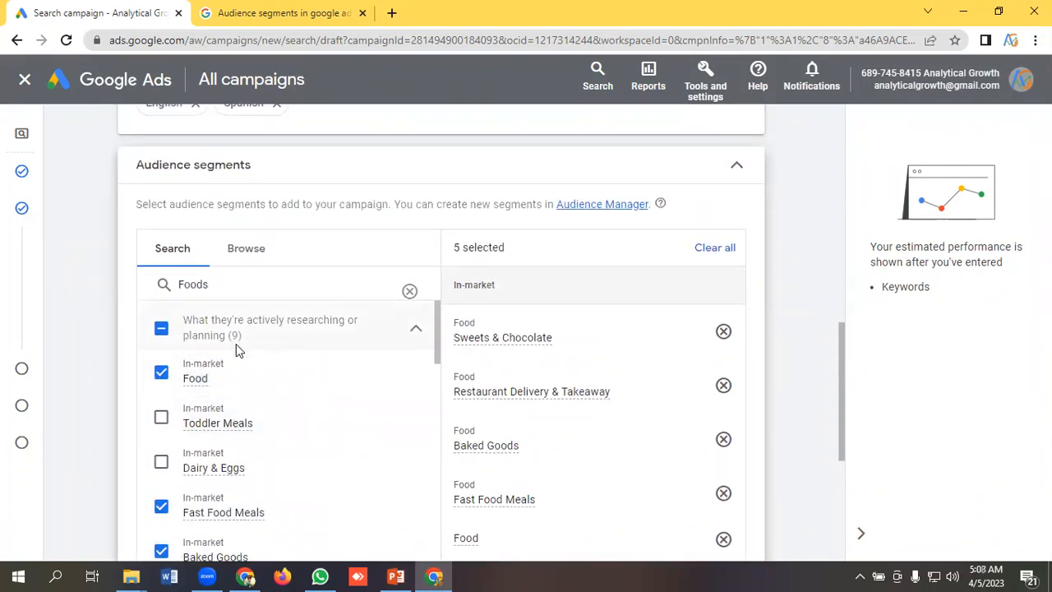
# Step: Browse the detailed demographics segments and examine the Parents age groups under Parental Status
pyautogui.click(255, 256)
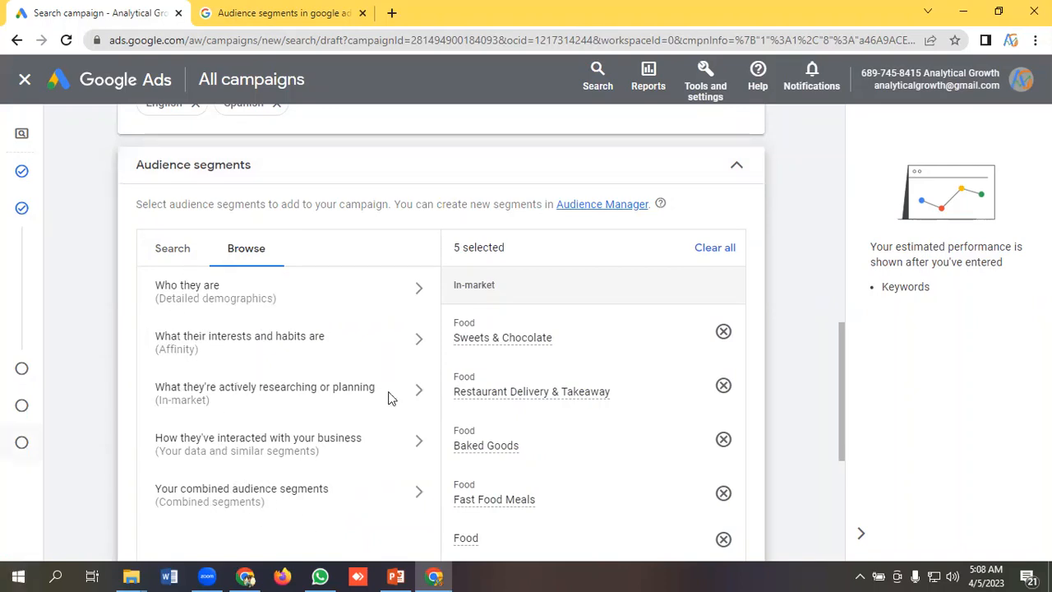
pyautogui.click(236, 303)
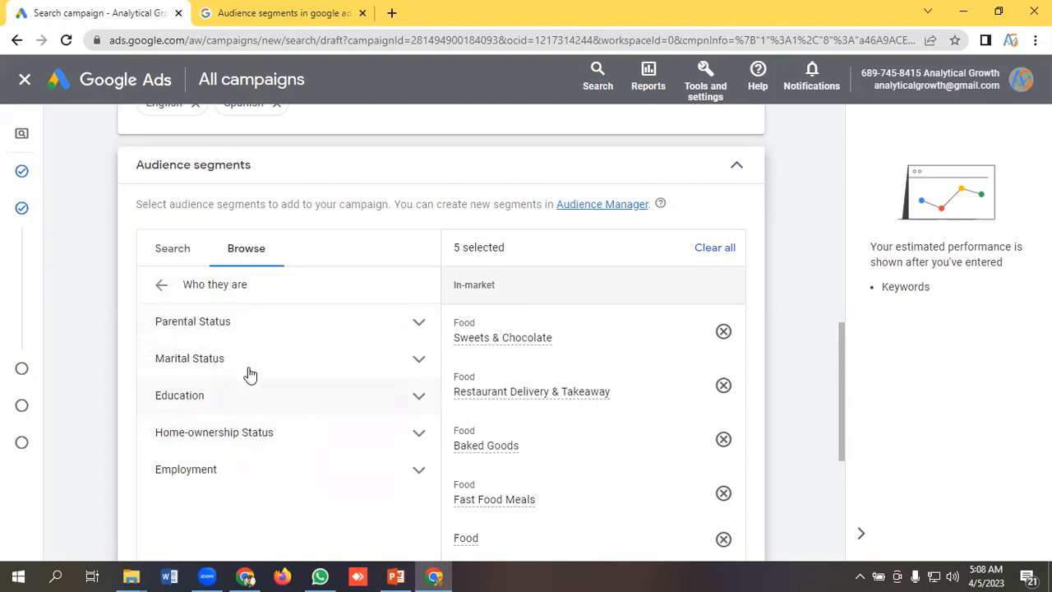
pyautogui.click(218, 329)
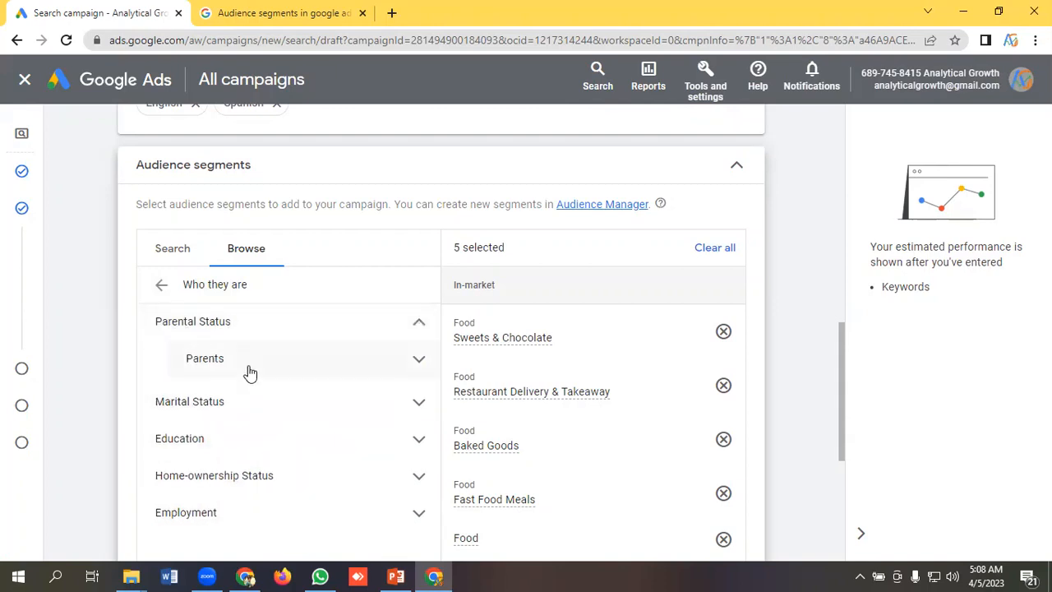
pyautogui.click(416, 361)
pyautogui.scroll(-1, 239, 386)
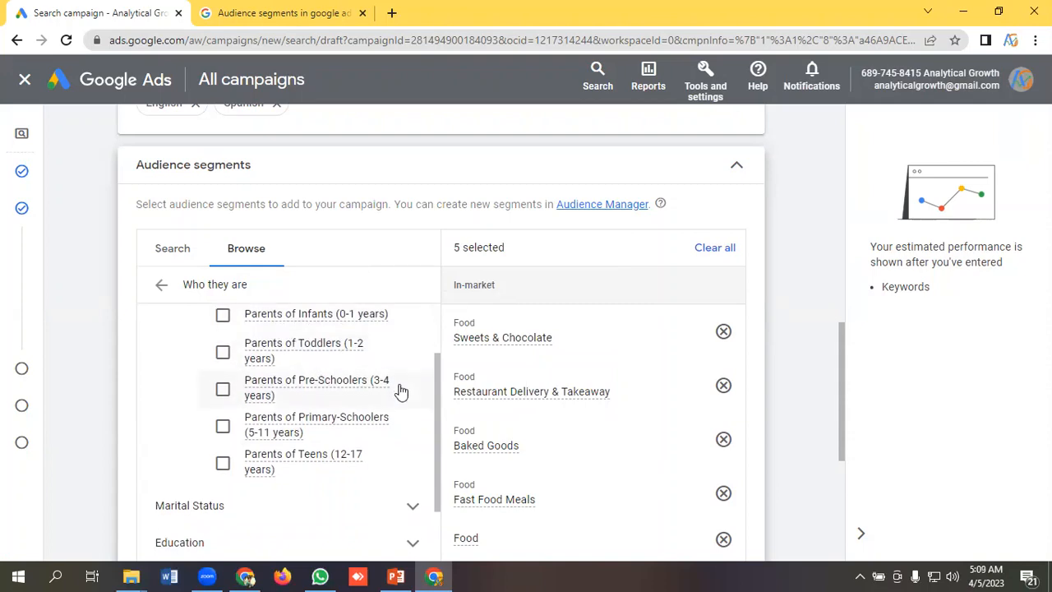
pyautogui.scroll(-2, 400, 390)
pyautogui.scroll(2, 401, 391)
pyautogui.scroll(-2, 329, 394)
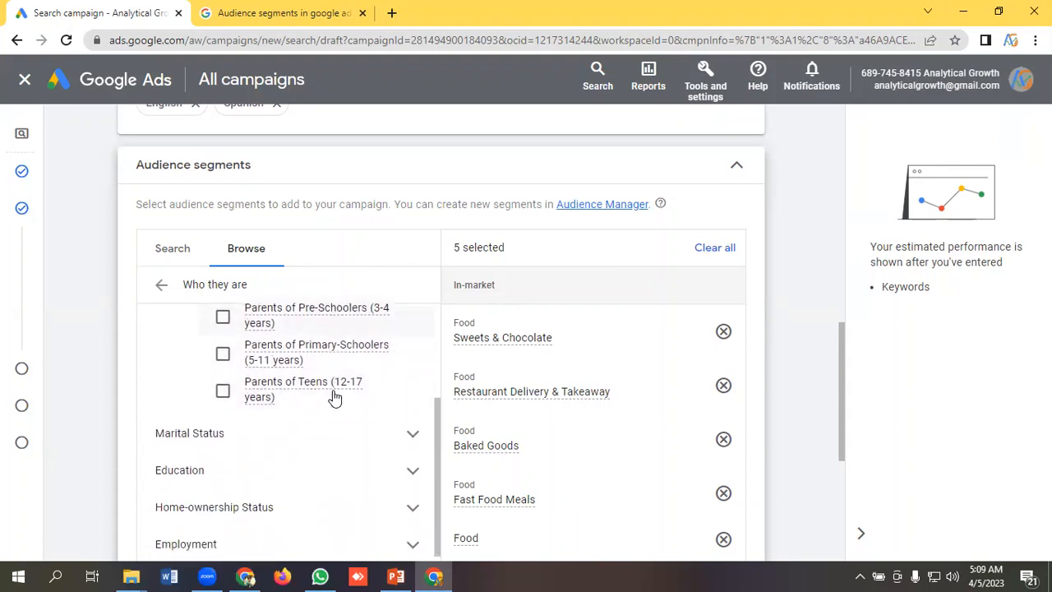
pyautogui.scroll(-1, 321, 391)
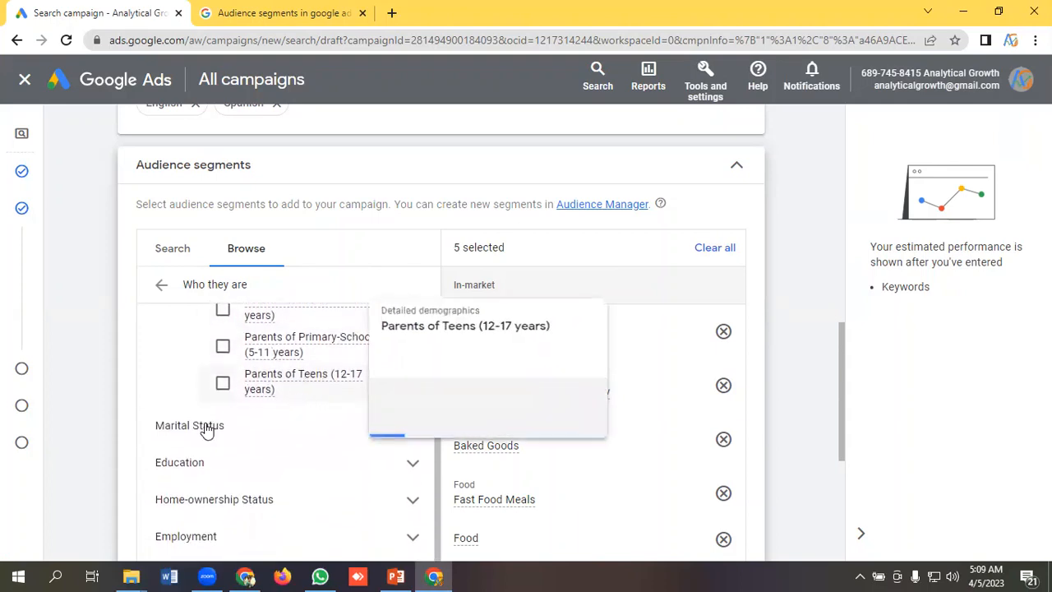
pyautogui.scroll(-1, 205, 432)
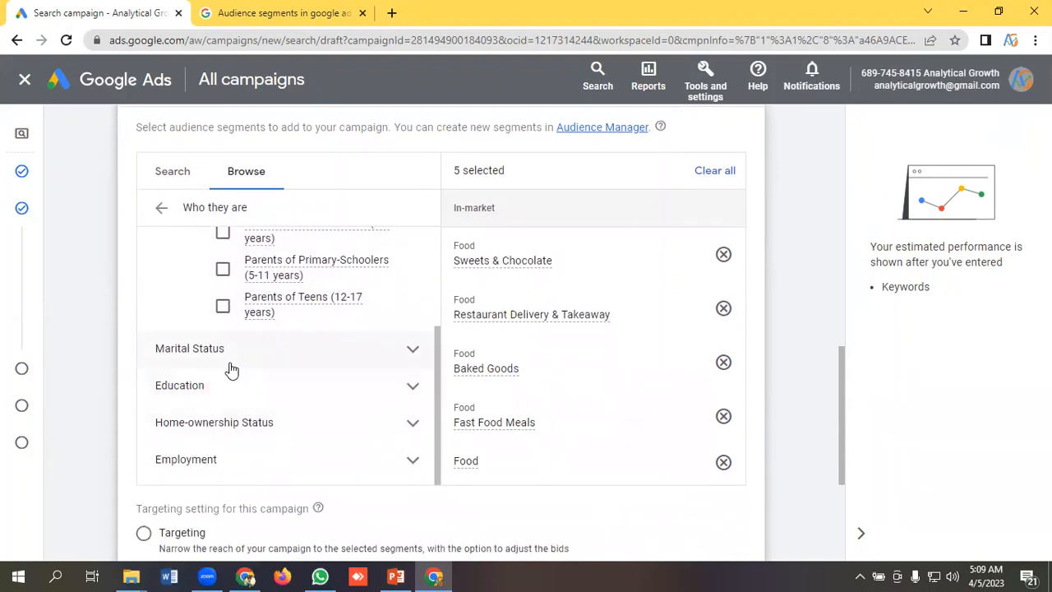
# Step: Expand Marital Status and Education in the detailed demographics and examine their segments
pyautogui.click(202, 350)
pyautogui.scroll(-1, 247, 386)
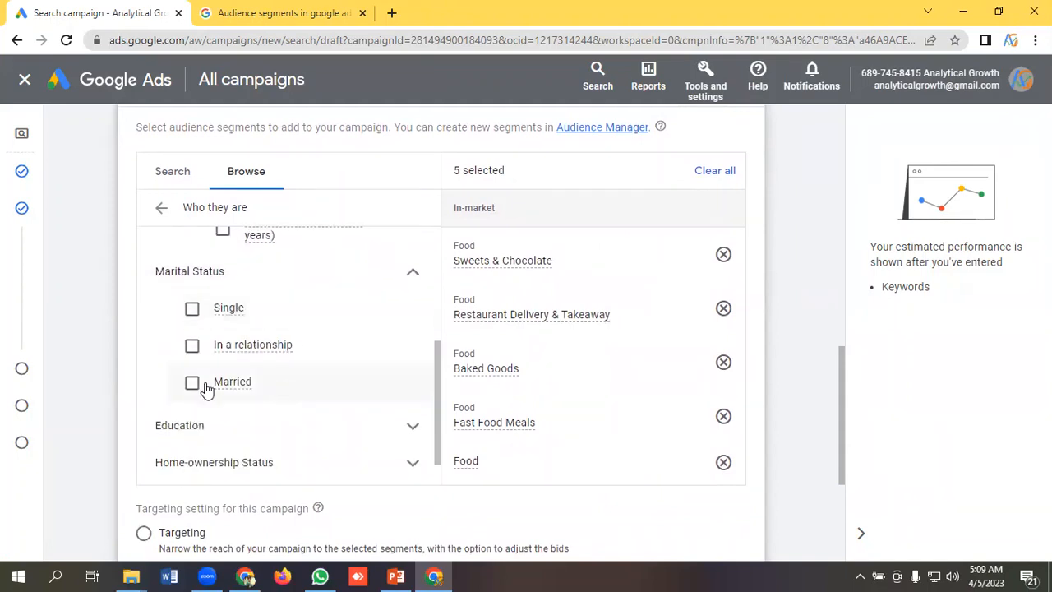
pyautogui.scroll(-1, 280, 391)
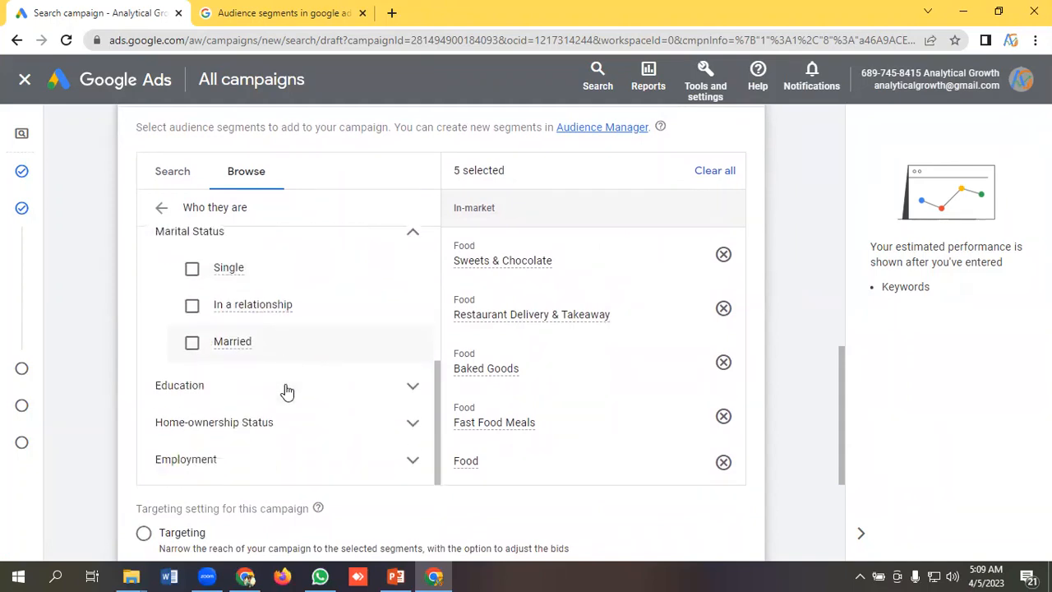
pyautogui.click(217, 388)
pyautogui.scroll(-1, 226, 374)
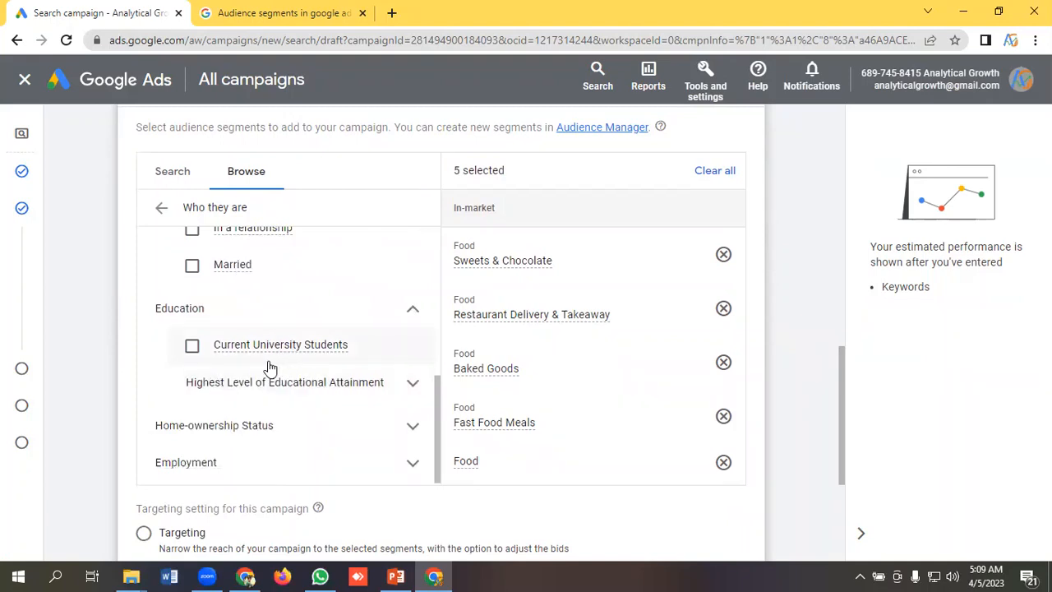
pyautogui.scroll(-1, 190, 391)
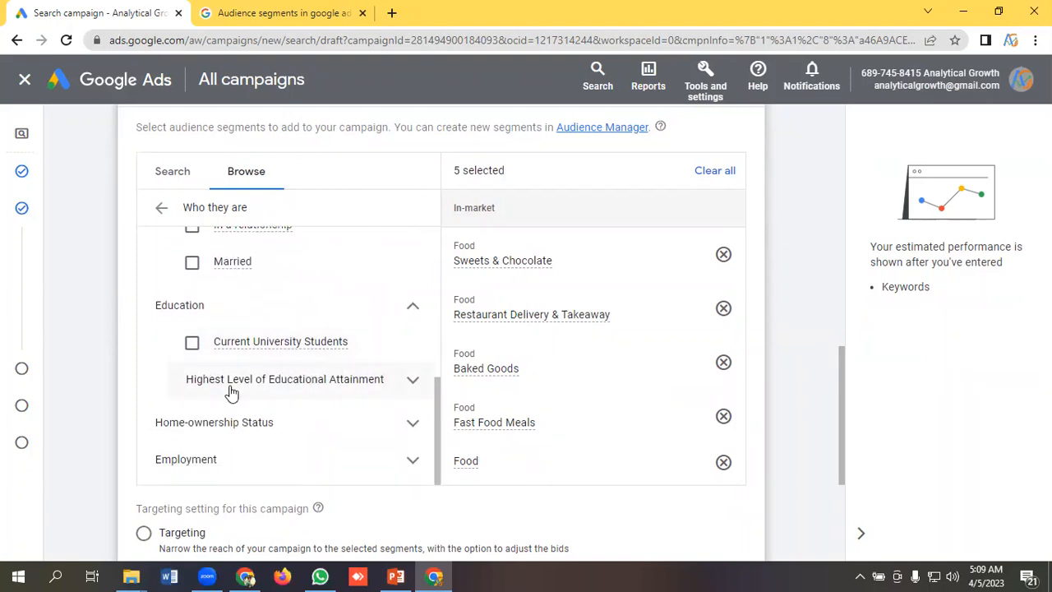
pyautogui.scroll(-1, 183, 400)
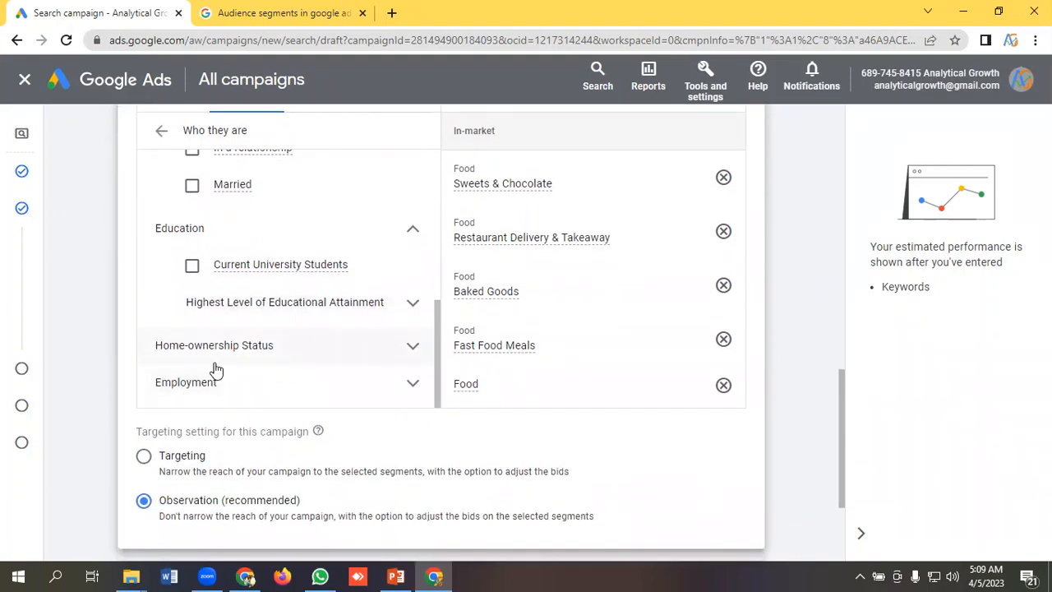
# Step: Expand Home-ownership Status and Employment, review the detailed demographics list, and return to the audience browse categories
pyautogui.click(250, 359)
pyautogui.scroll(-1, 280, 360)
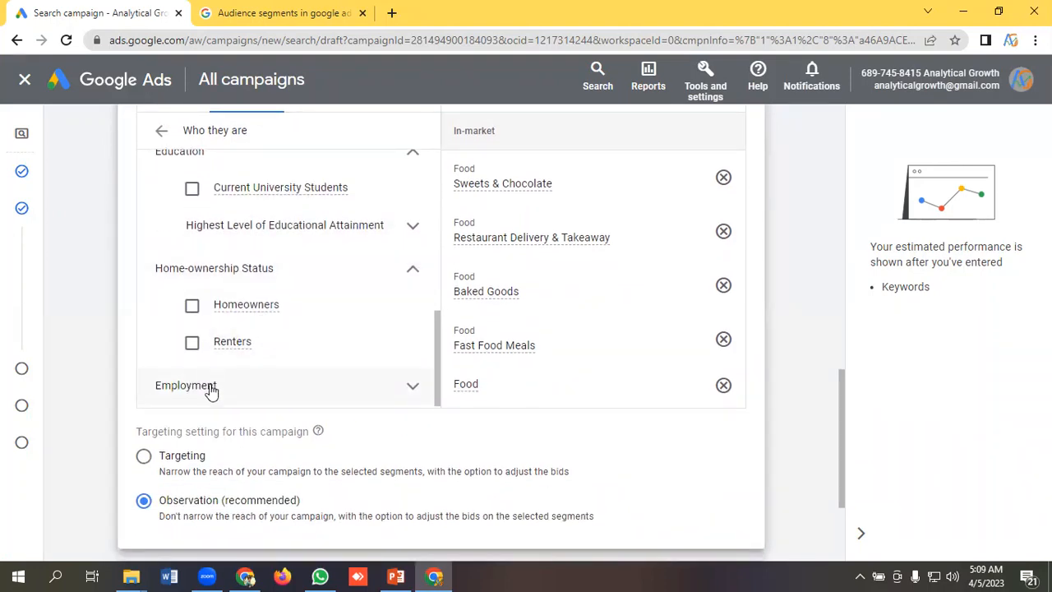
pyautogui.click(275, 382)
pyautogui.scroll(-1, 234, 336)
pyautogui.scroll(5, 256, 361)
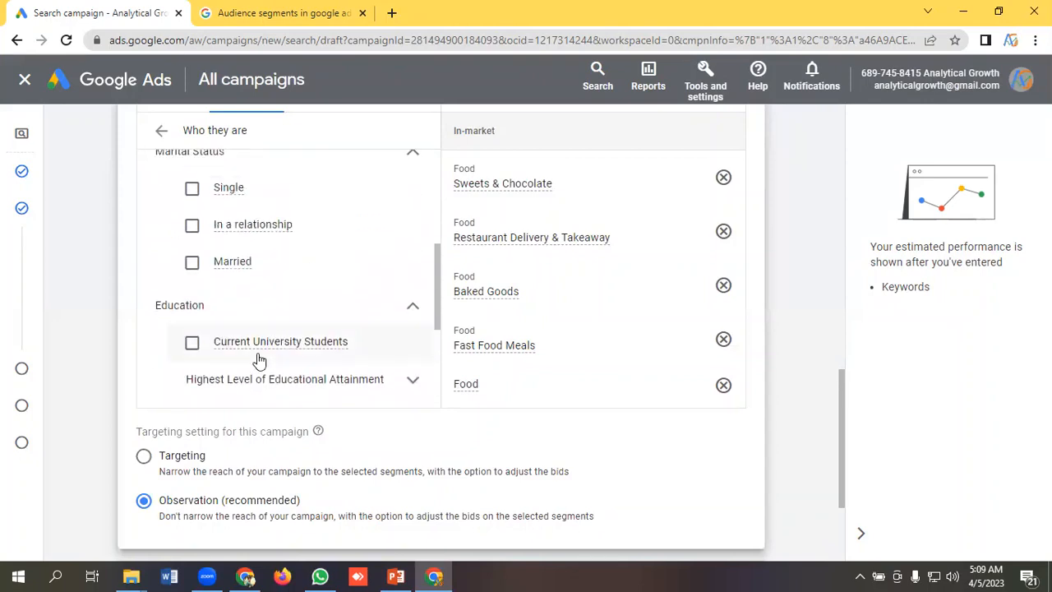
pyautogui.scroll(2, 271, 329)
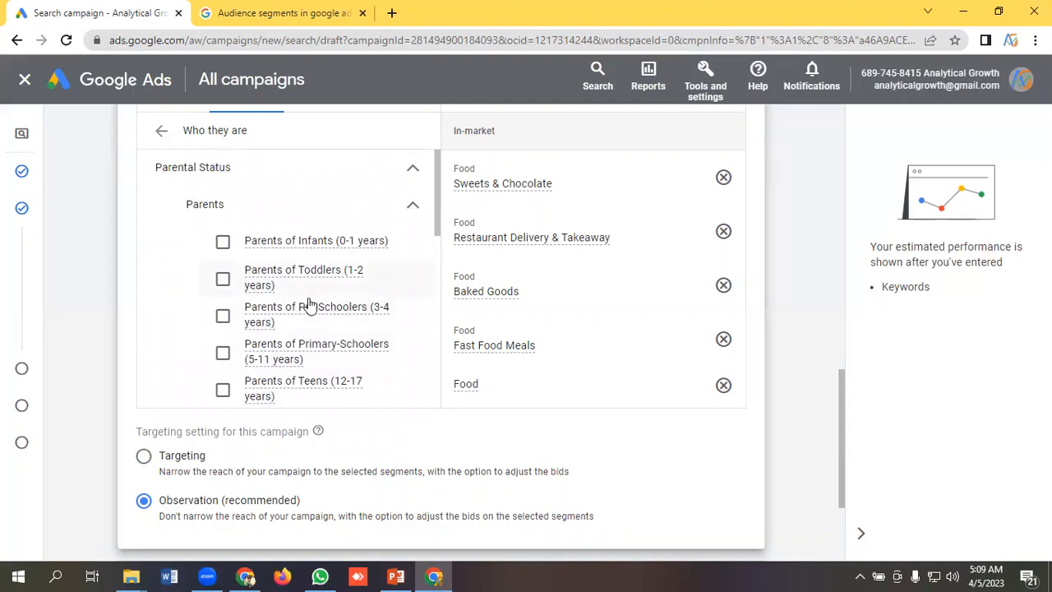
pyautogui.scroll(1, 320, 284)
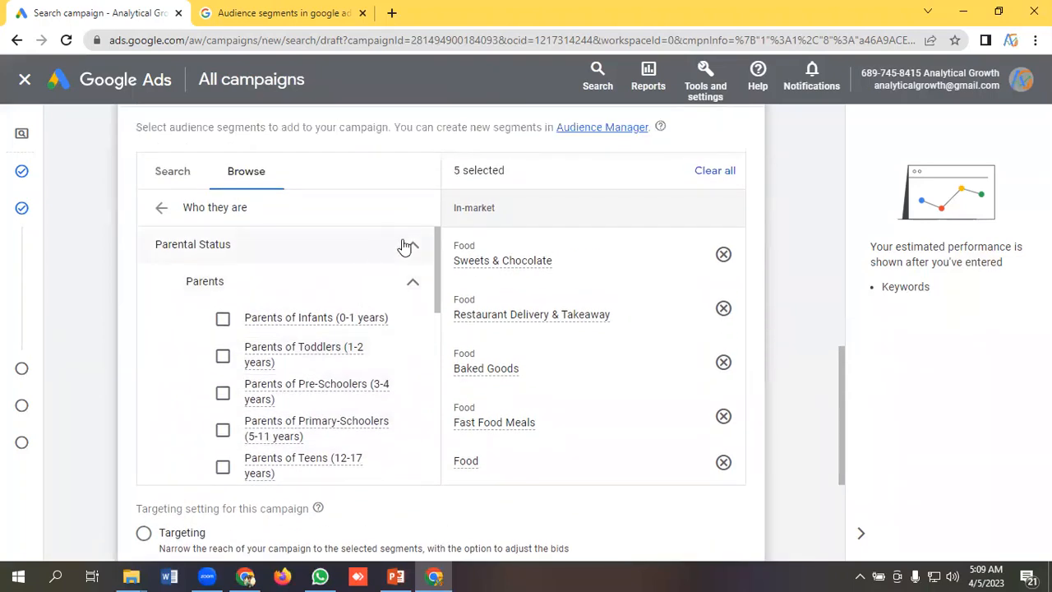
pyautogui.click(162, 209)
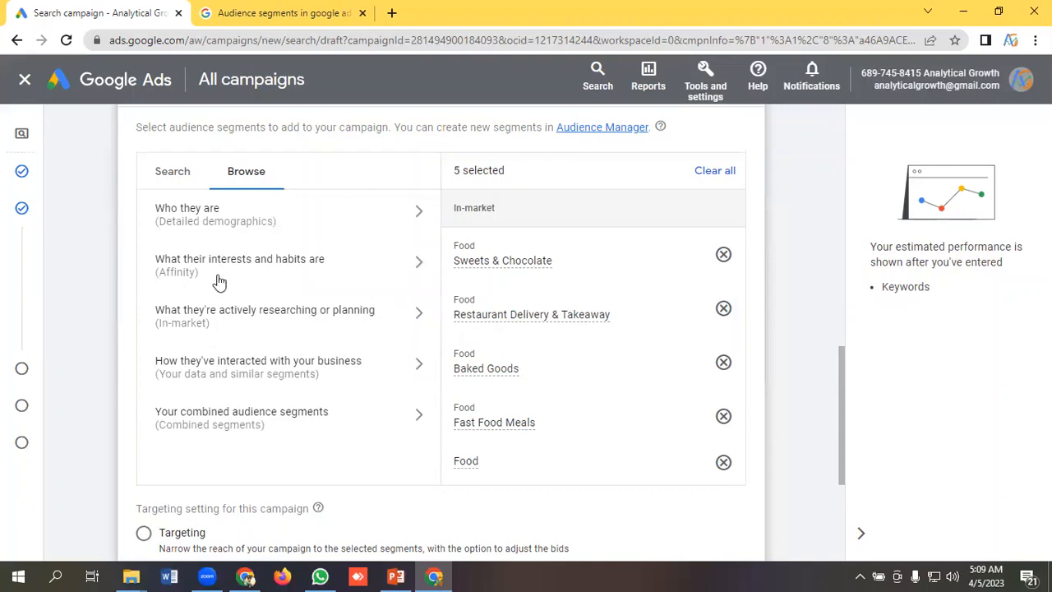
# Step: Browse the affinity segments for interests and habits and examine the segments under Beauty & Wellness
pyautogui.click(279, 267)
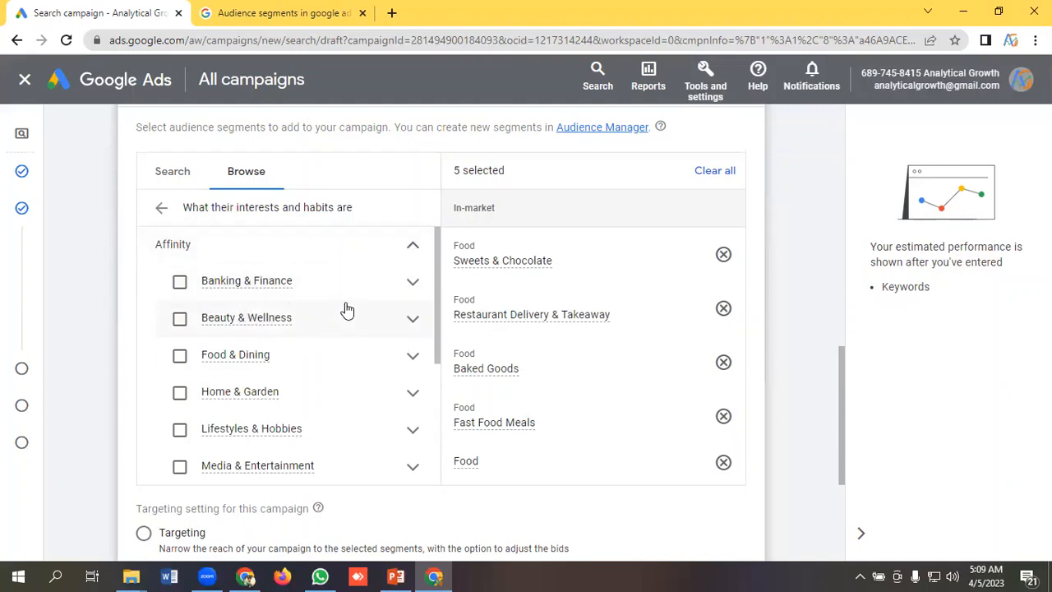
pyautogui.scroll(-1, 346, 310)
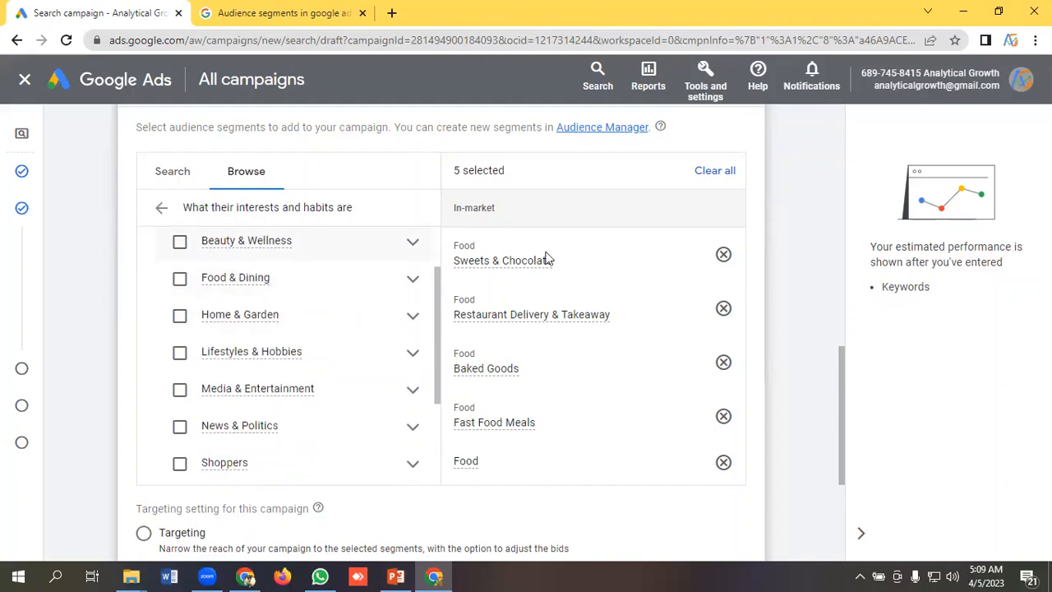
pyautogui.click(413, 245)
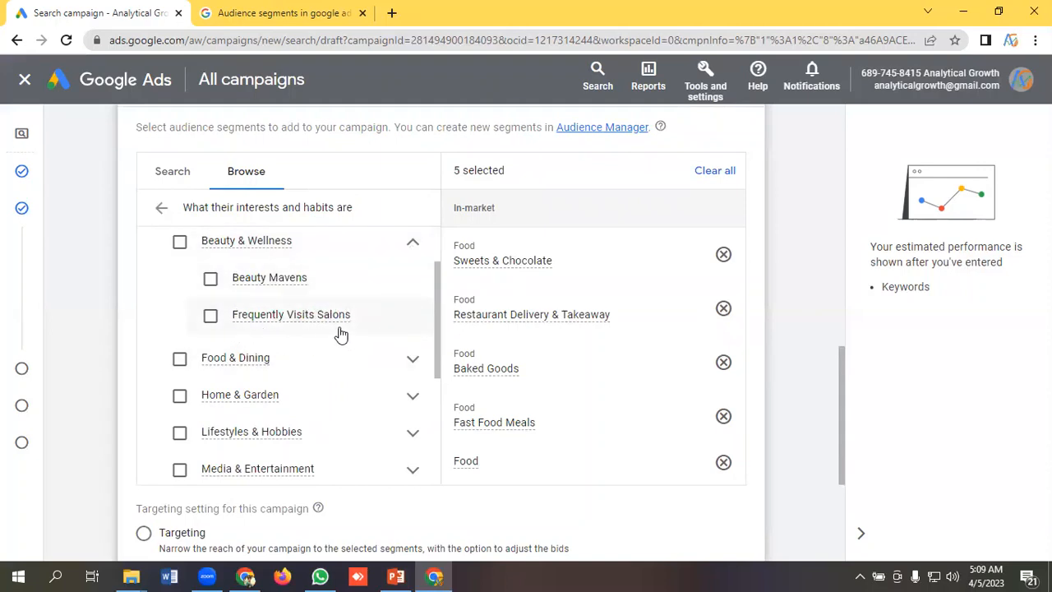
pyautogui.click(413, 242)
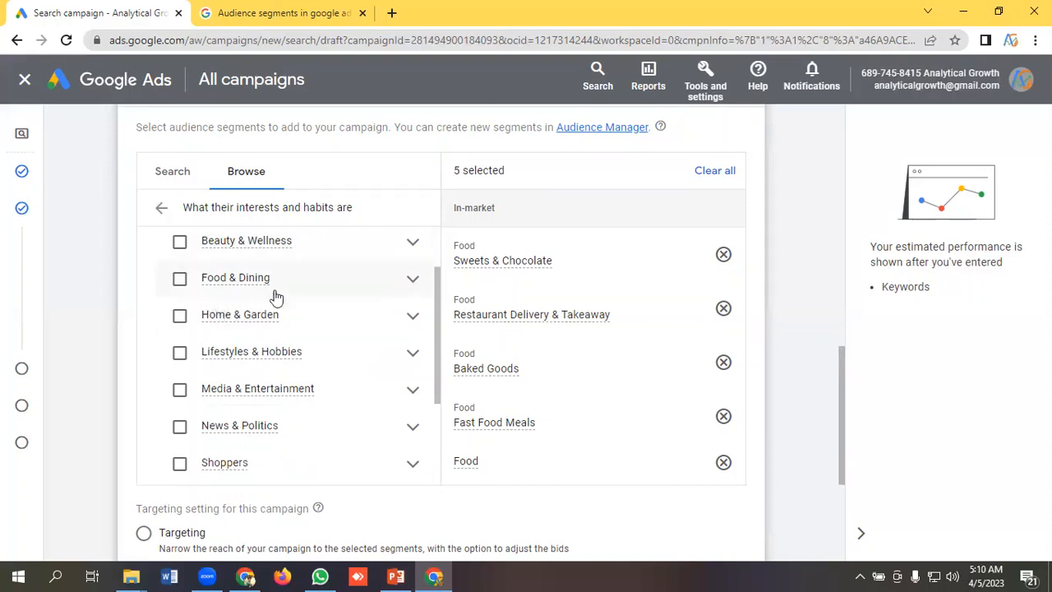
# Step: Expand Food & Dining in the affinity segments and examine its segments and the categories that follow
pyautogui.click(410, 282)
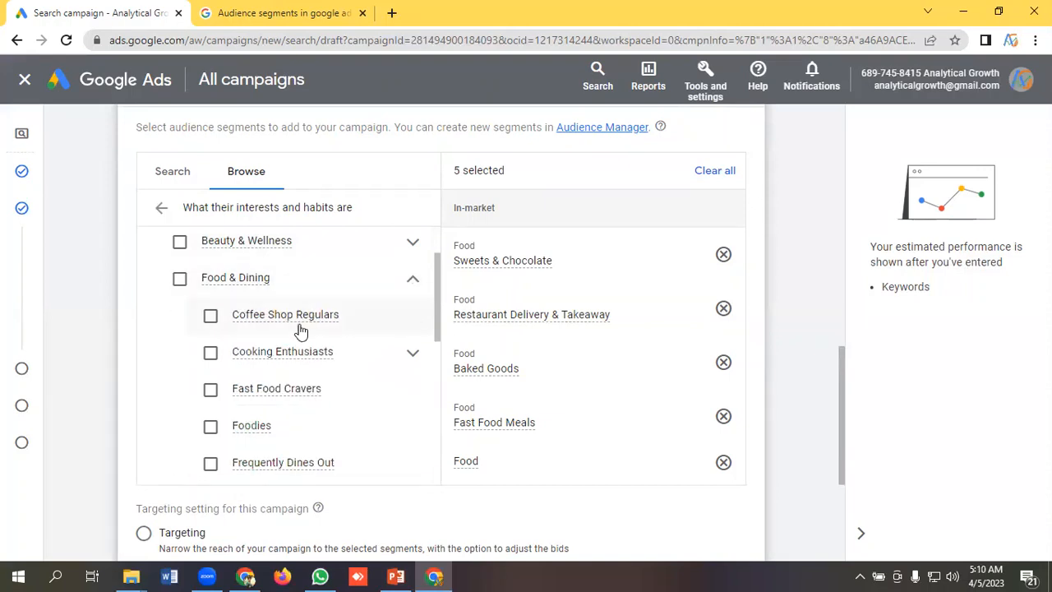
pyautogui.scroll(-5, 261, 350)
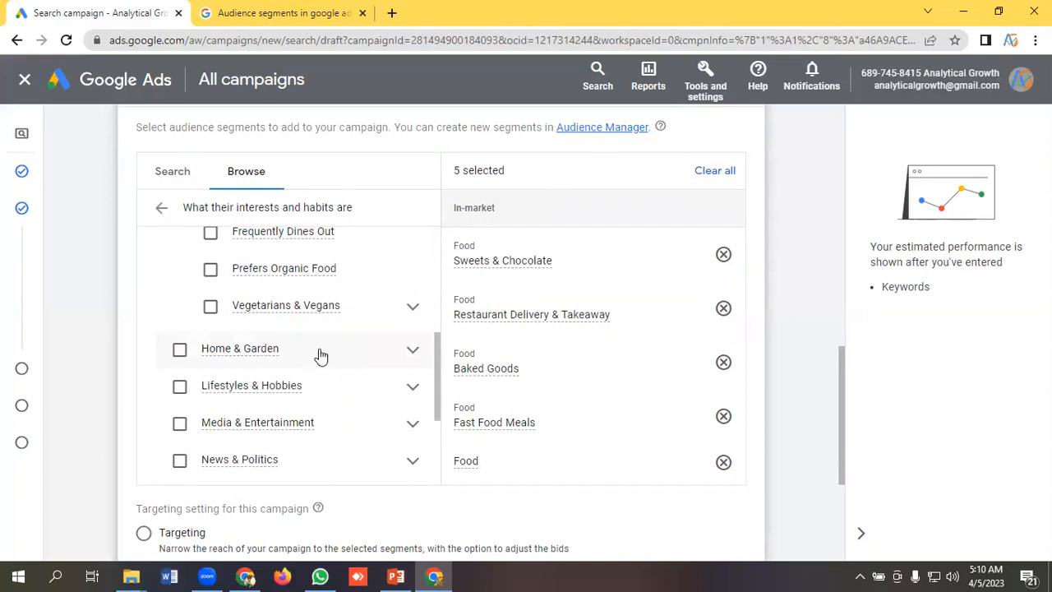
pyautogui.scroll(-1, 329, 351)
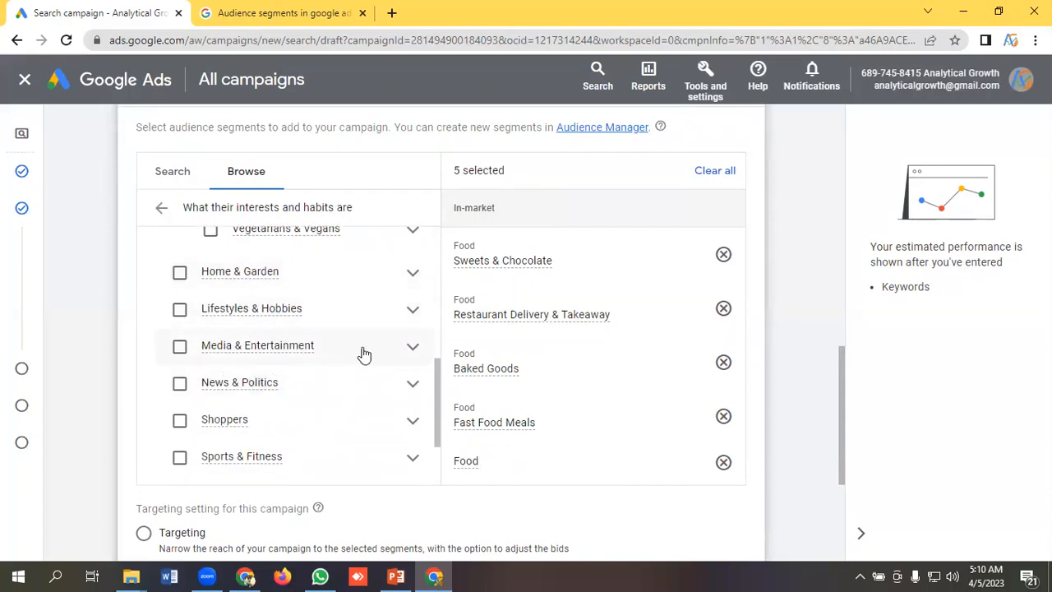
pyautogui.scroll(-1, 349, 353)
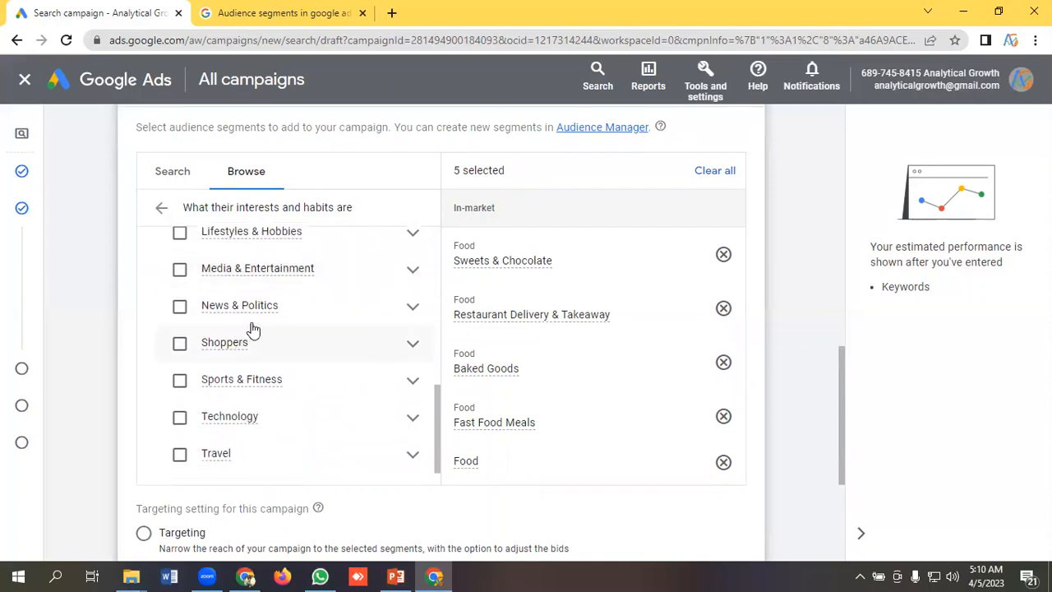
# Step: Expand News & Politics and Shoppers in the affinity list and examine their segments
pyautogui.click(412, 311)
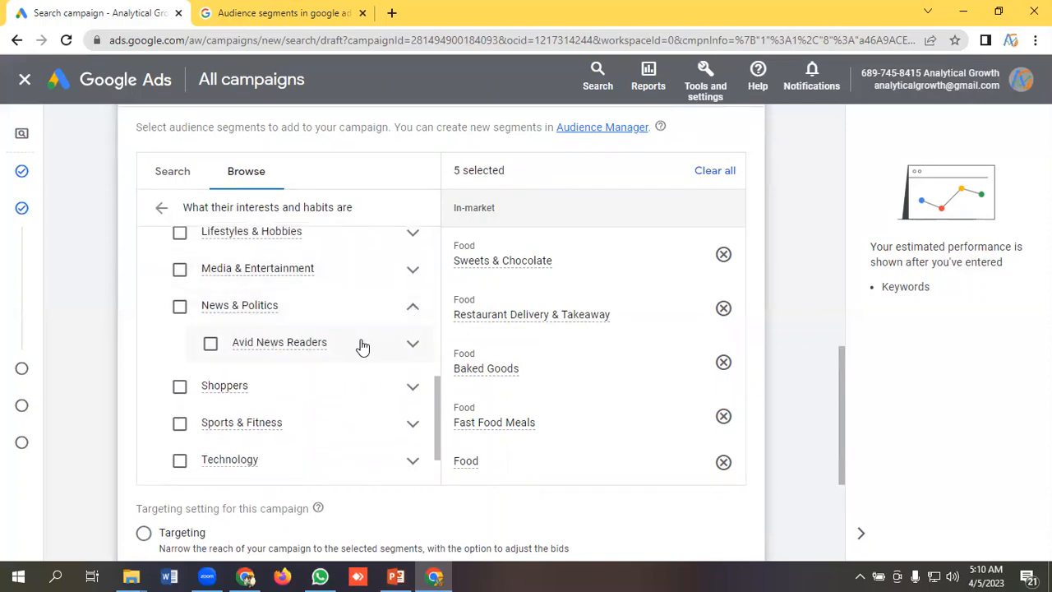
pyautogui.scroll(-1, 328, 348)
pyautogui.click(414, 316)
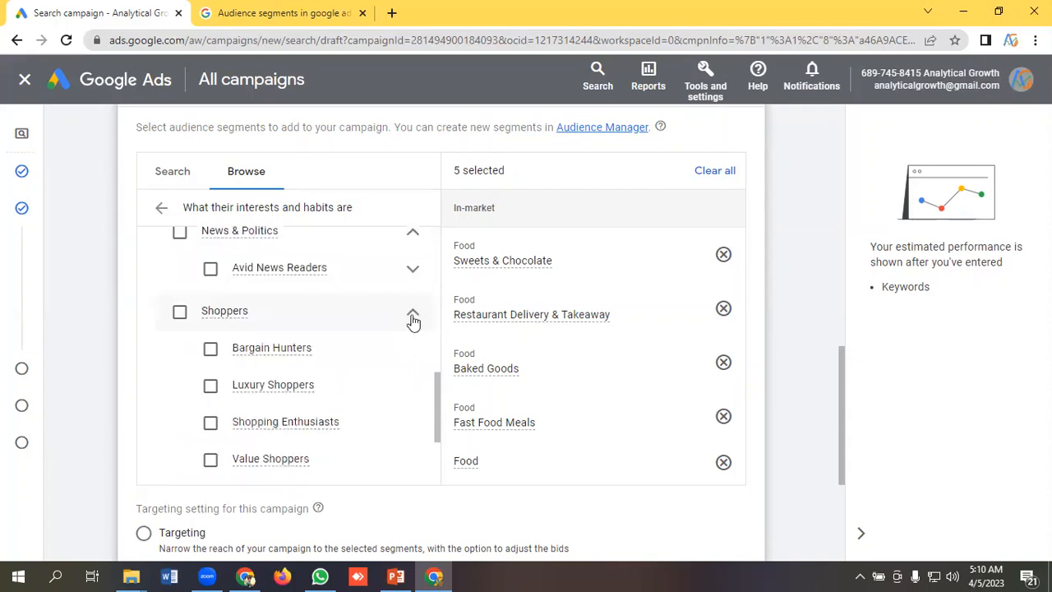
pyautogui.scroll(-1, 301, 353)
pyautogui.scroll(-1, 262, 328)
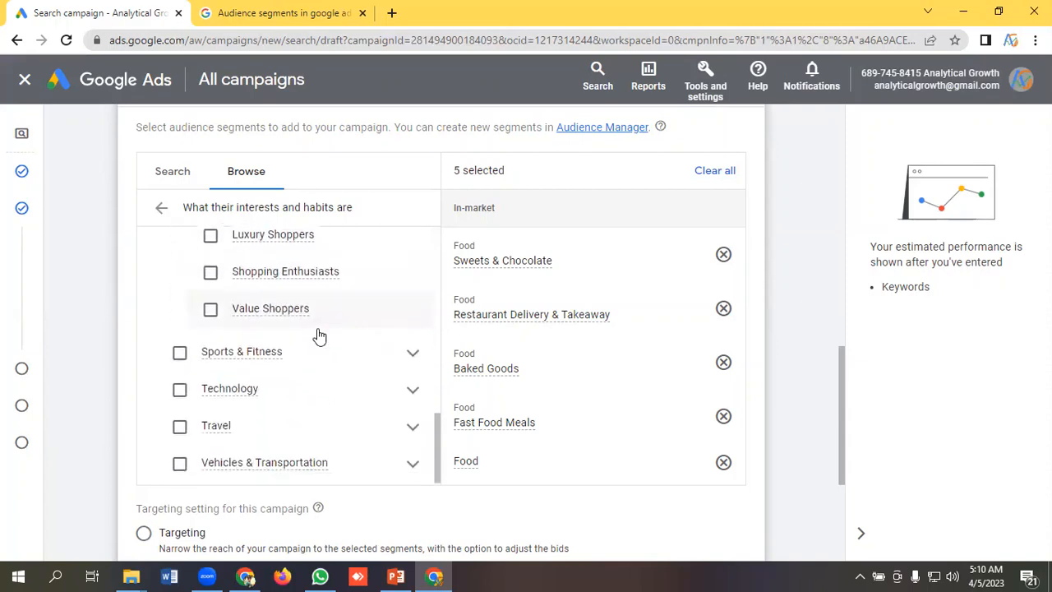
pyautogui.scroll(-1, 309, 378)
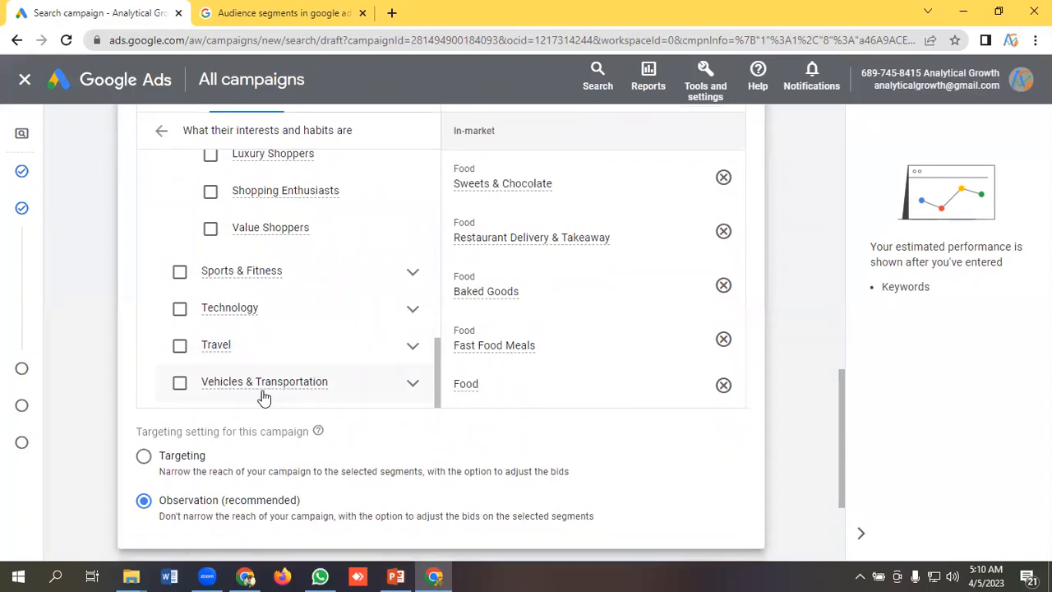
# Step: Review the whole affinity list once more and return to the audience browse categories
pyautogui.scroll(3, 247, 382)
pyautogui.scroll(2, 268, 374)
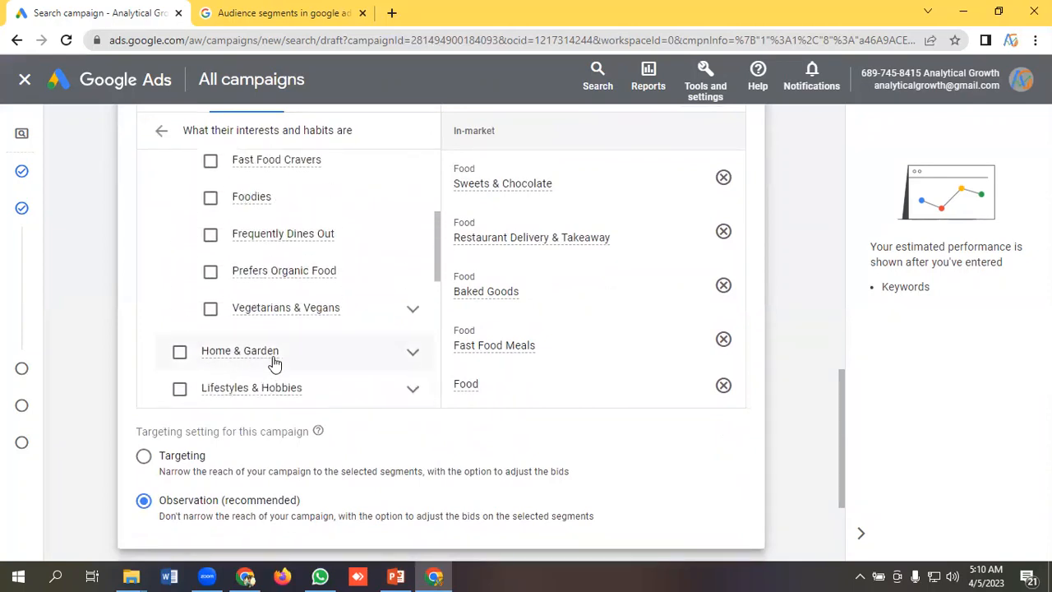
pyautogui.scroll(-4, 272, 365)
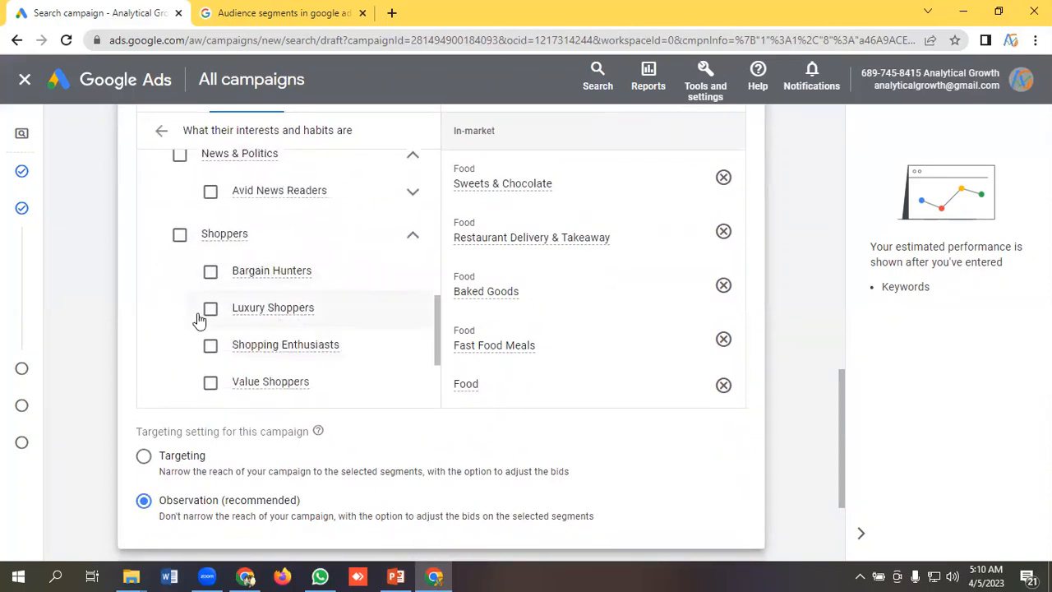
pyautogui.scroll(-1, 280, 331)
pyautogui.scroll(-1, 313, 345)
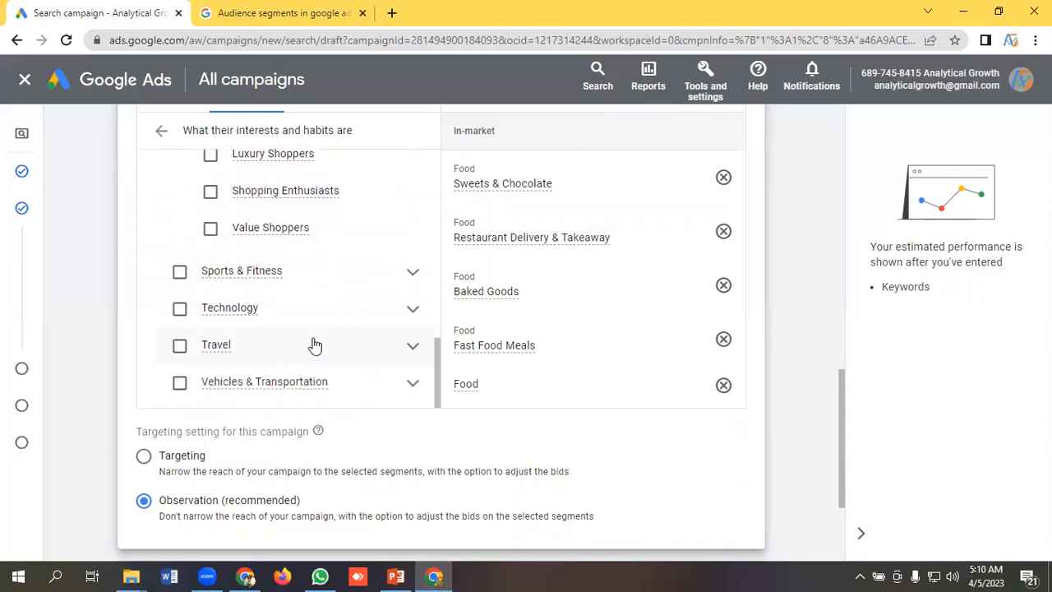
pyautogui.scroll(3, 296, 342)
pyautogui.scroll(8, 311, 346)
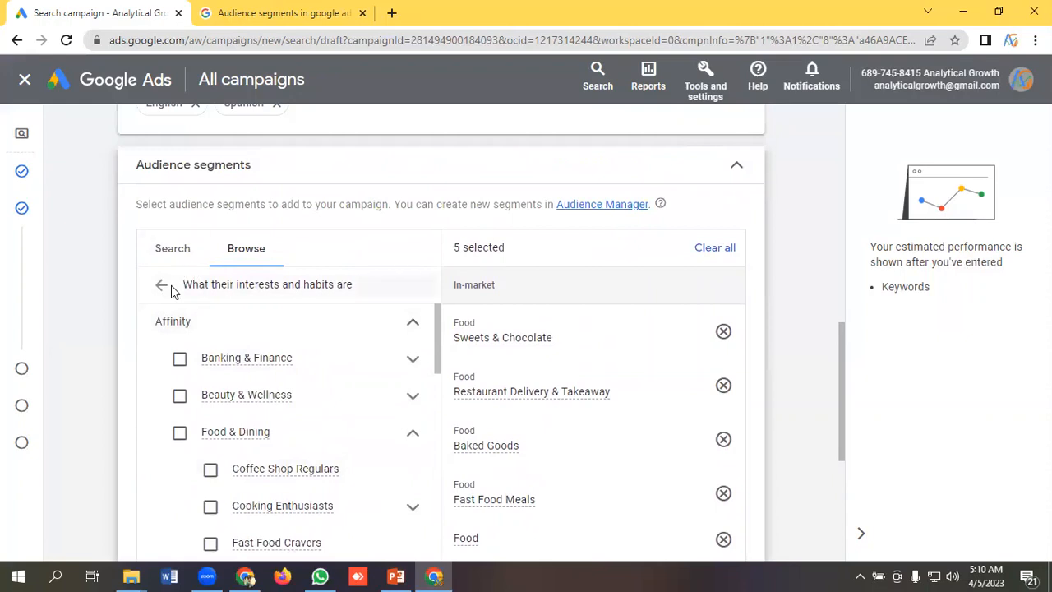
pyautogui.click(161, 286)
# Step: Browse the in-market segments people are actively researching or planning, looking through the categories down to Financial Services
pyautogui.scroll(-1, 251, 366)
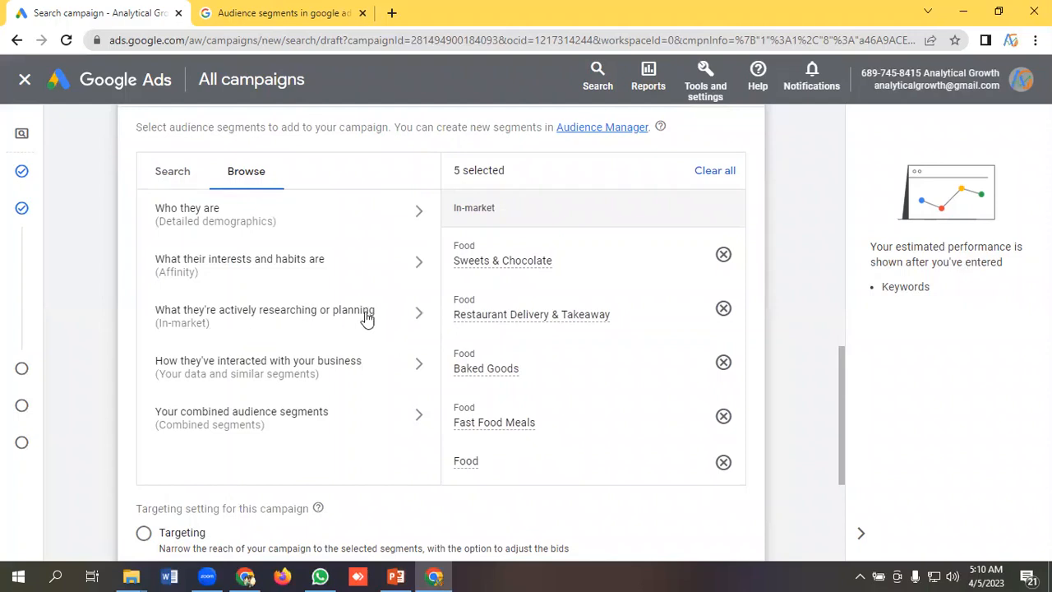
pyautogui.click(321, 320)
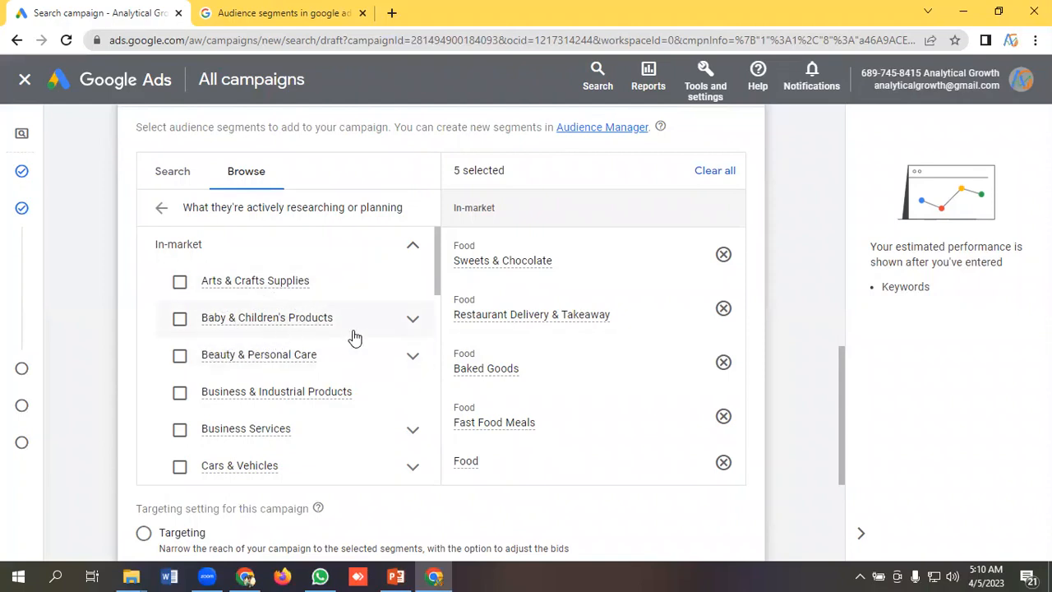
pyautogui.scroll(-1, 373, 337)
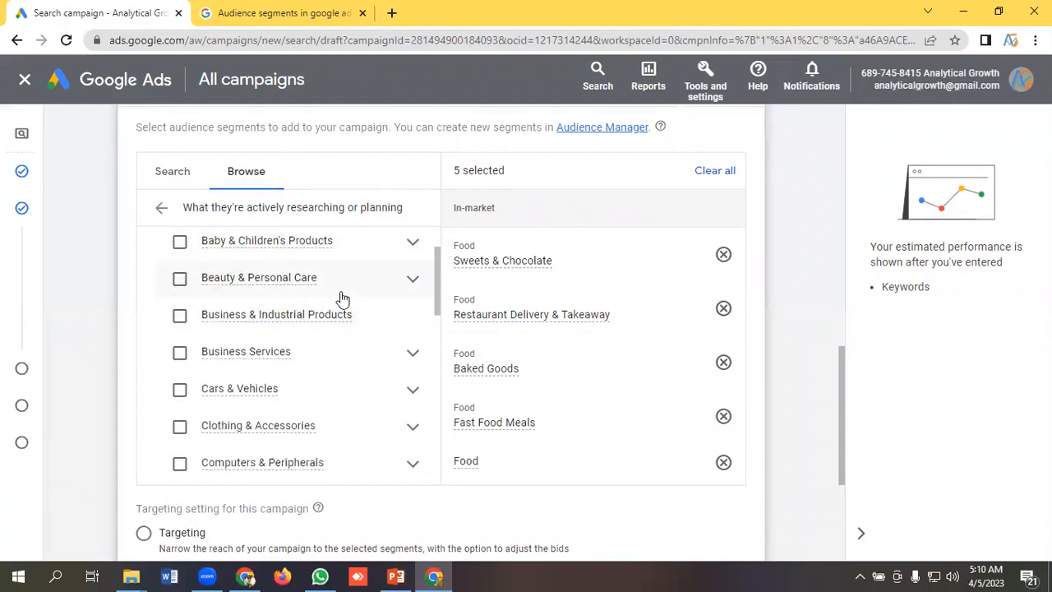
pyautogui.moveTo(365, 347)
pyautogui.scroll(-1, 364, 319)
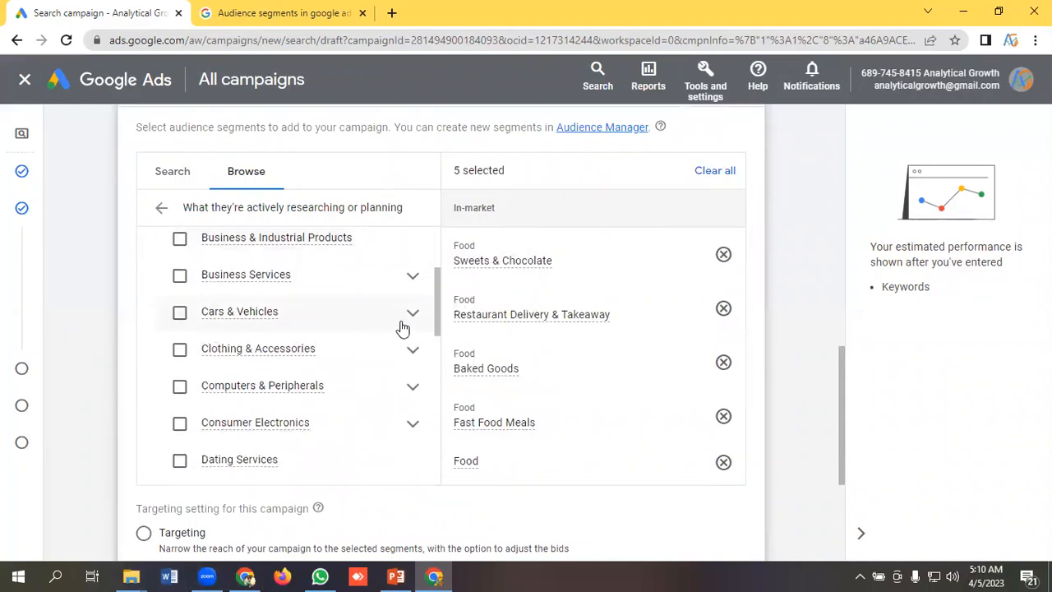
pyautogui.scroll(-1, 341, 329)
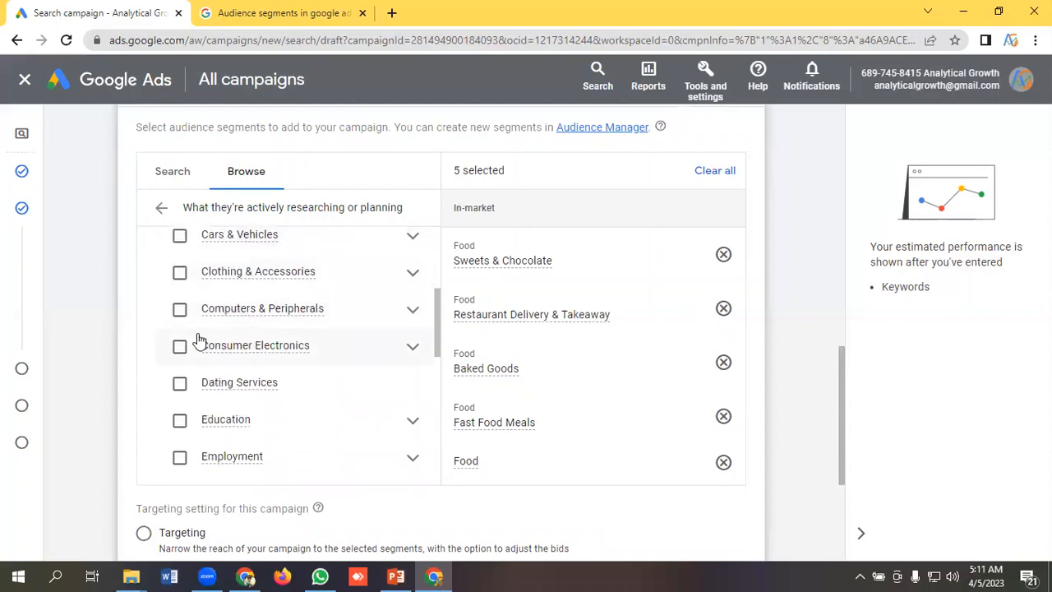
pyautogui.scroll(-1, 348, 328)
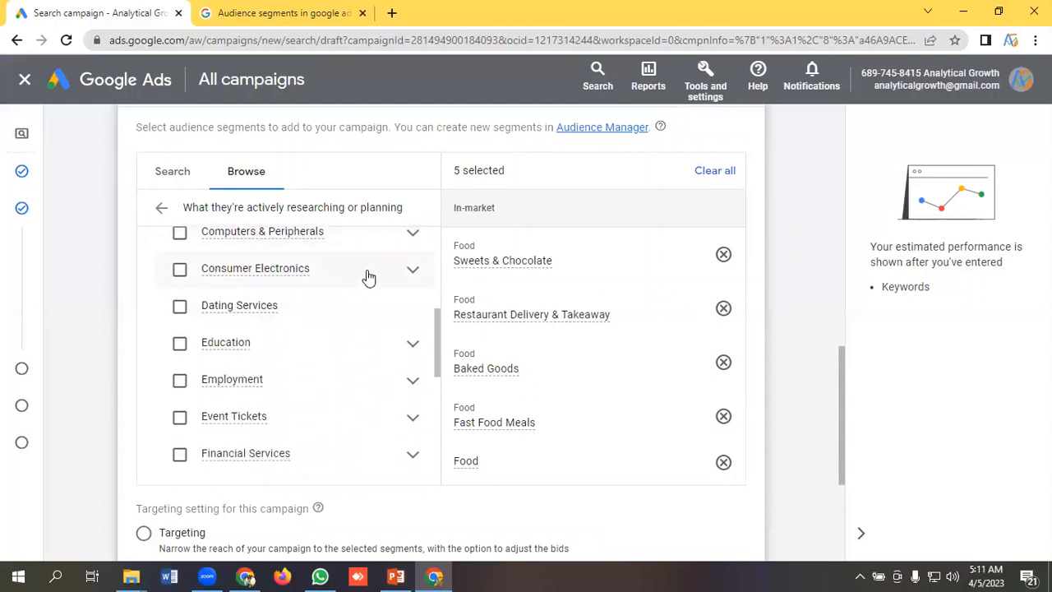
# Step: Expand Consumer Electronics in the in-market segments and examine its segments
pyautogui.click(413, 271)
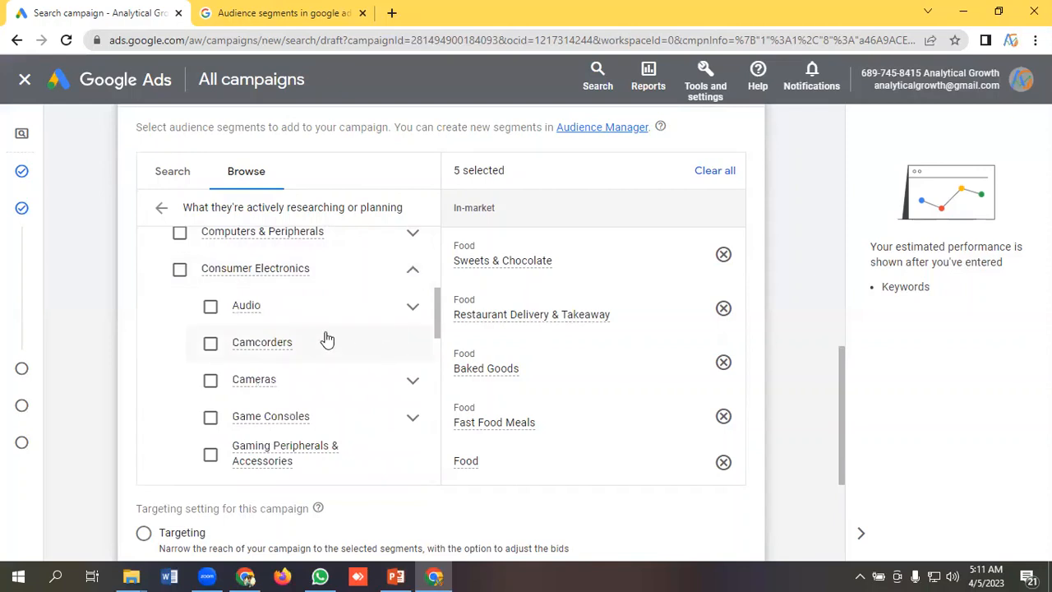
pyautogui.scroll(-4, 331, 356)
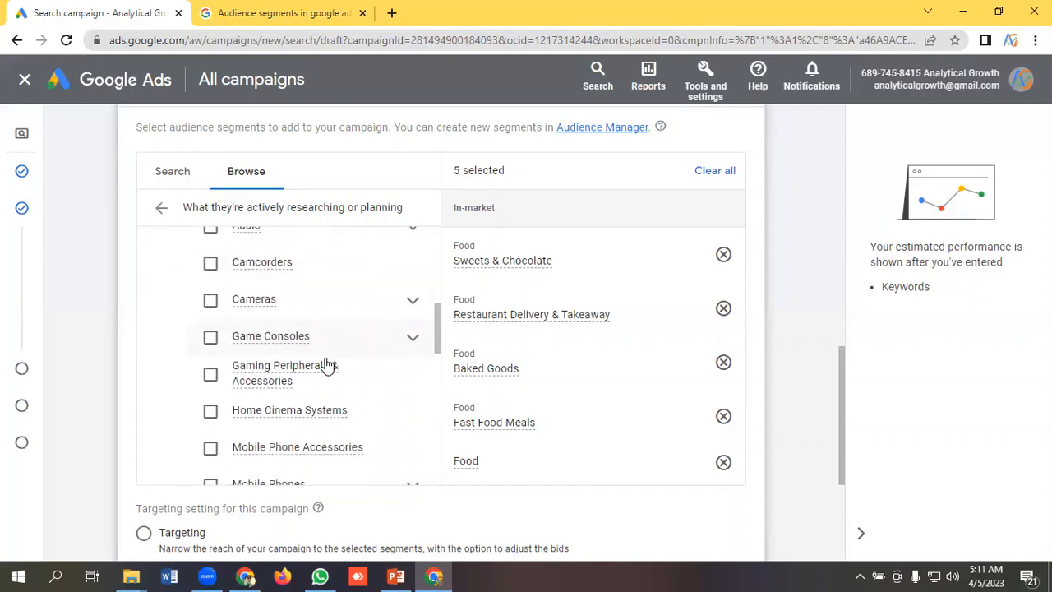
pyautogui.scroll(-1, 280, 362)
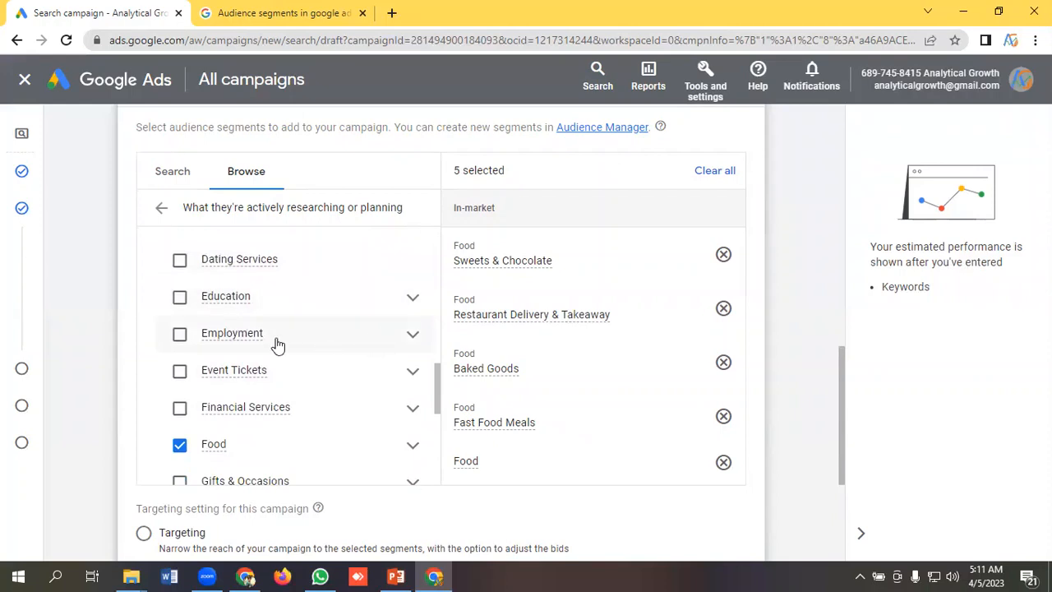
# Step: Look through the remaining in-market categories from Employment to Travel
pyautogui.scroll(-1, 280, 343)
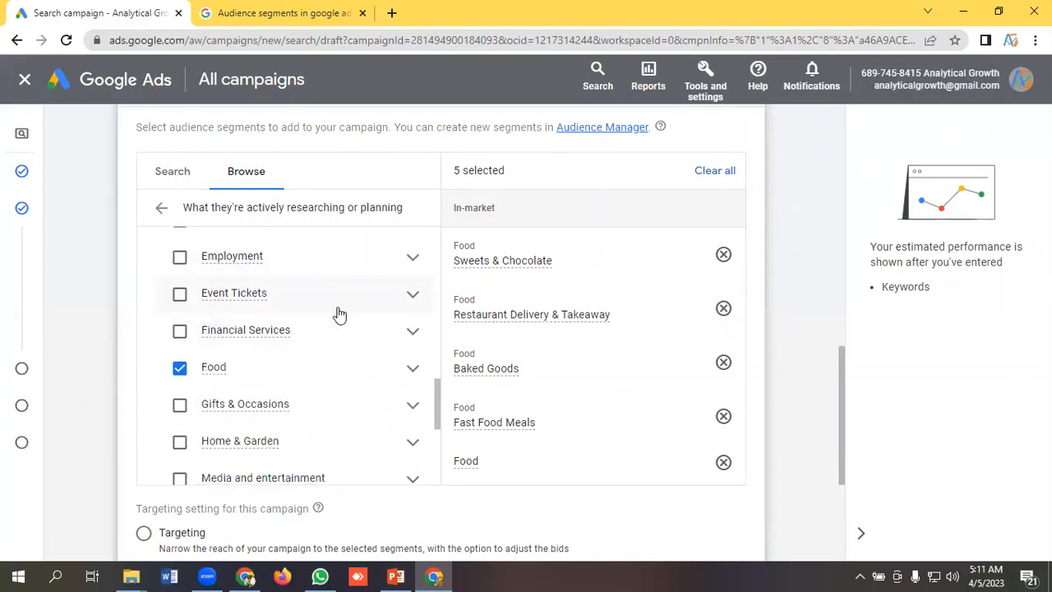
pyautogui.scroll(-1, 347, 317)
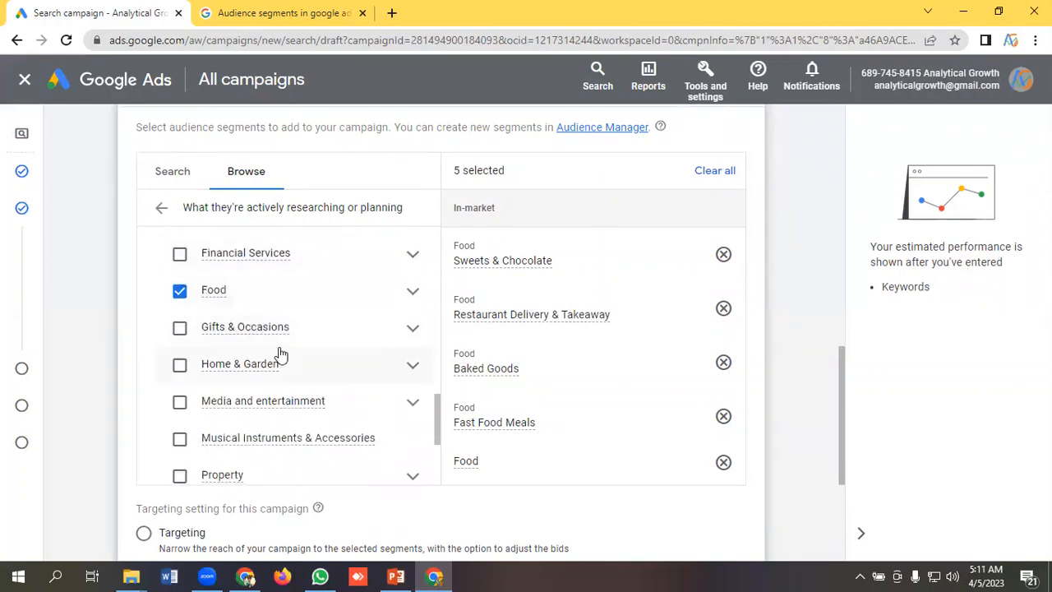
pyautogui.scroll(-1, 333, 343)
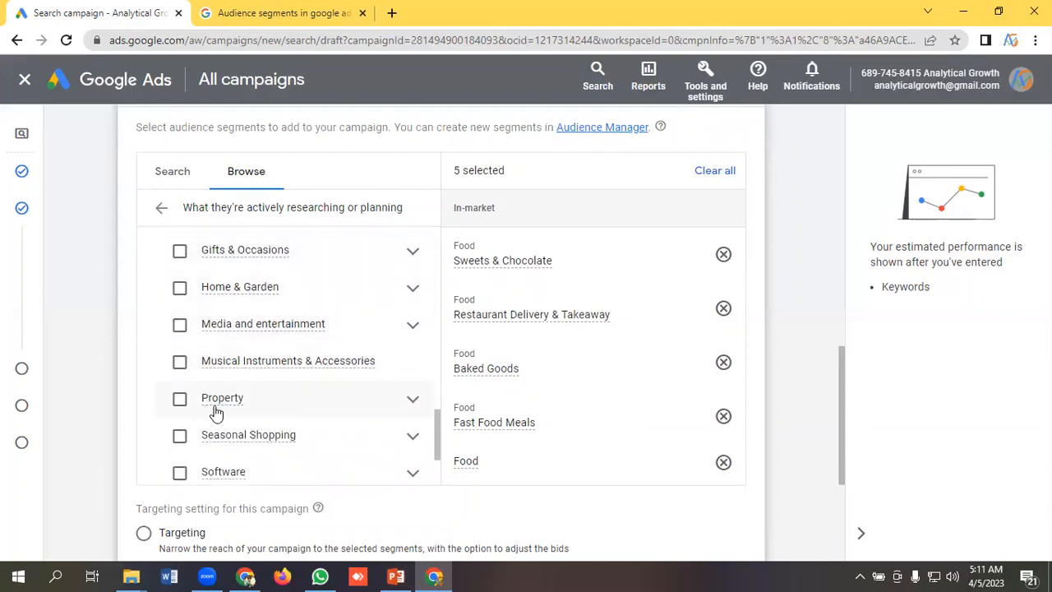
pyautogui.scroll(-1, 216, 411)
pyautogui.scroll(-1, 412, 353)
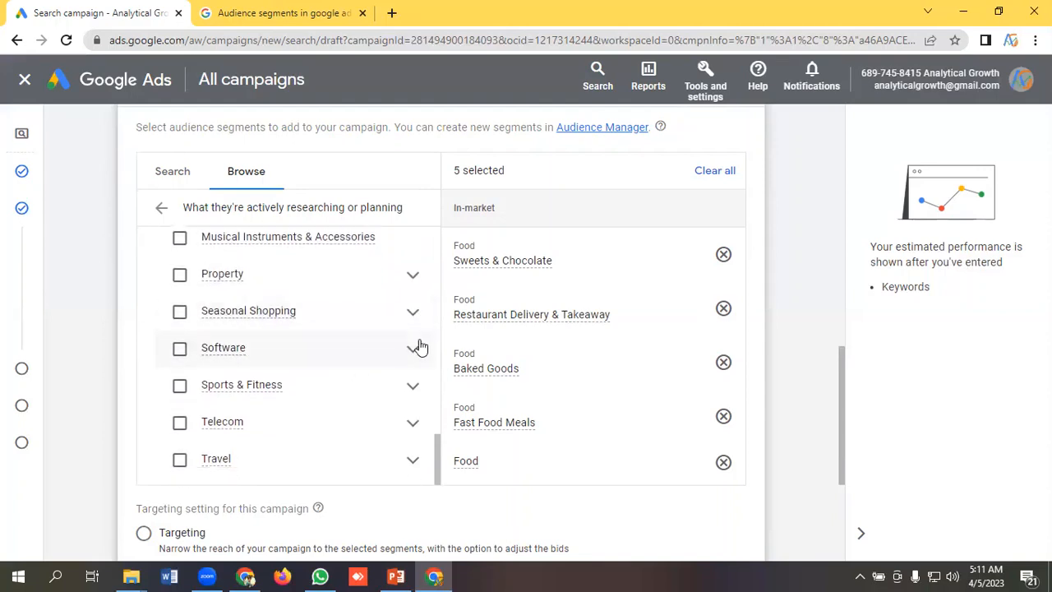
# Step: Expand Software in the in-market segments, examine its segments, and review the in-market list back to its beginning
pyautogui.click(413, 351)
pyautogui.scroll(-3, 333, 362)
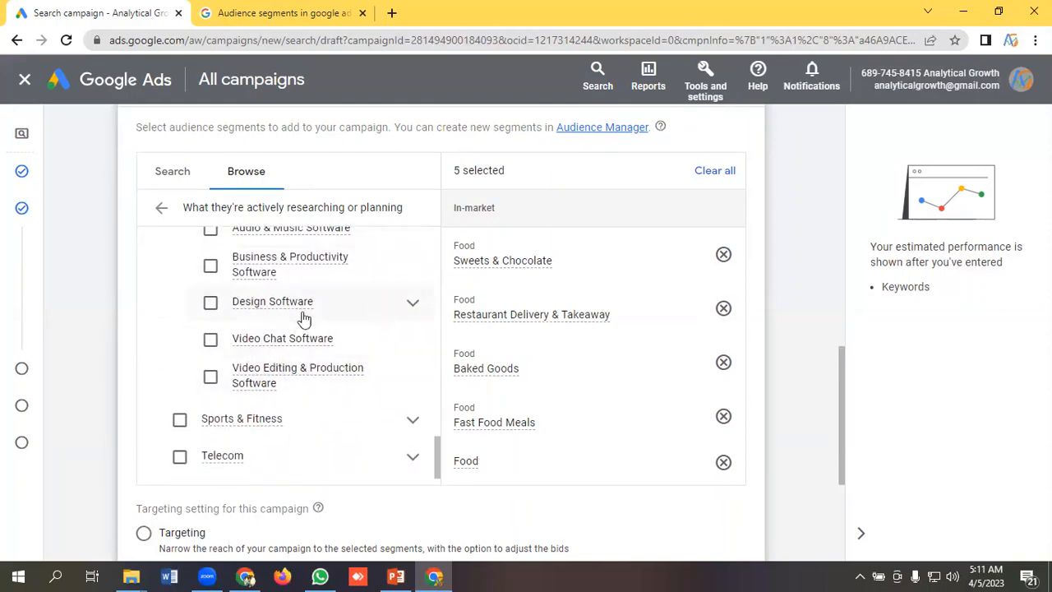
pyautogui.scroll(-1, 357, 337)
pyautogui.scroll(-1, 222, 403)
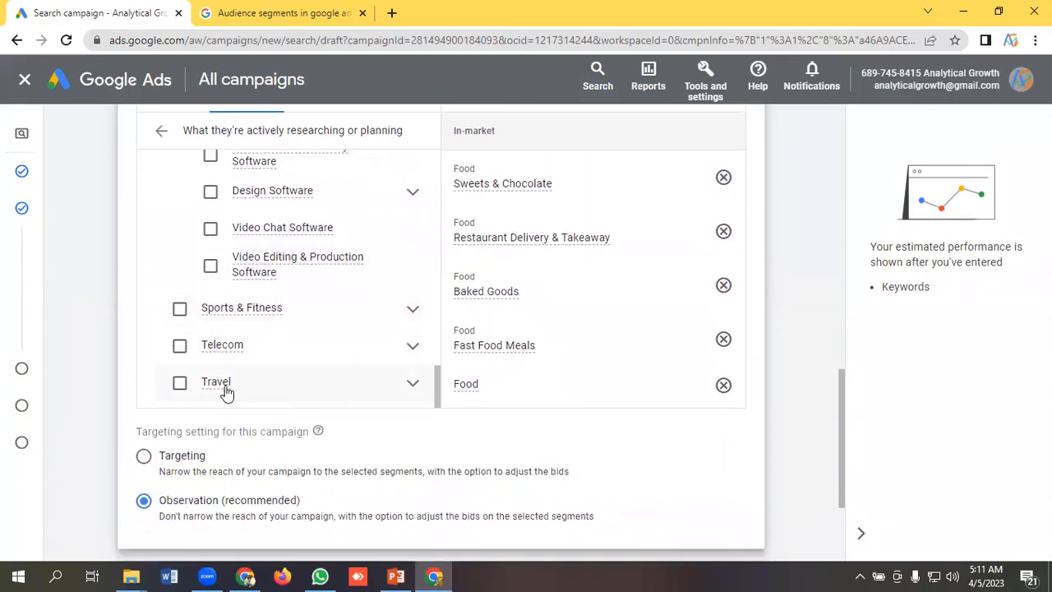
pyautogui.scroll(5, 222, 395)
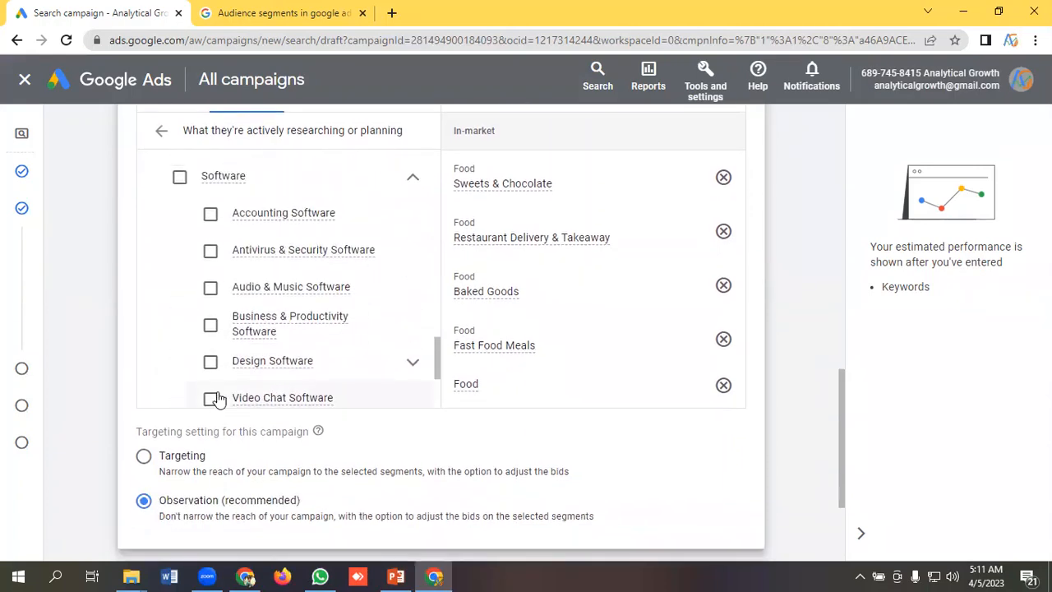
pyautogui.scroll(6, 247, 370)
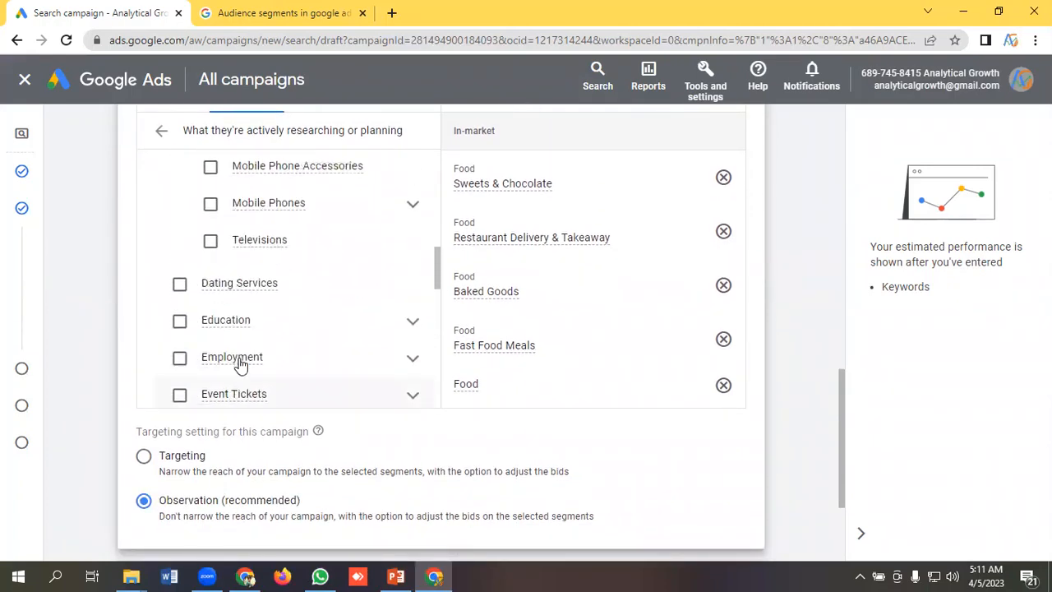
pyautogui.scroll(8, 305, 361)
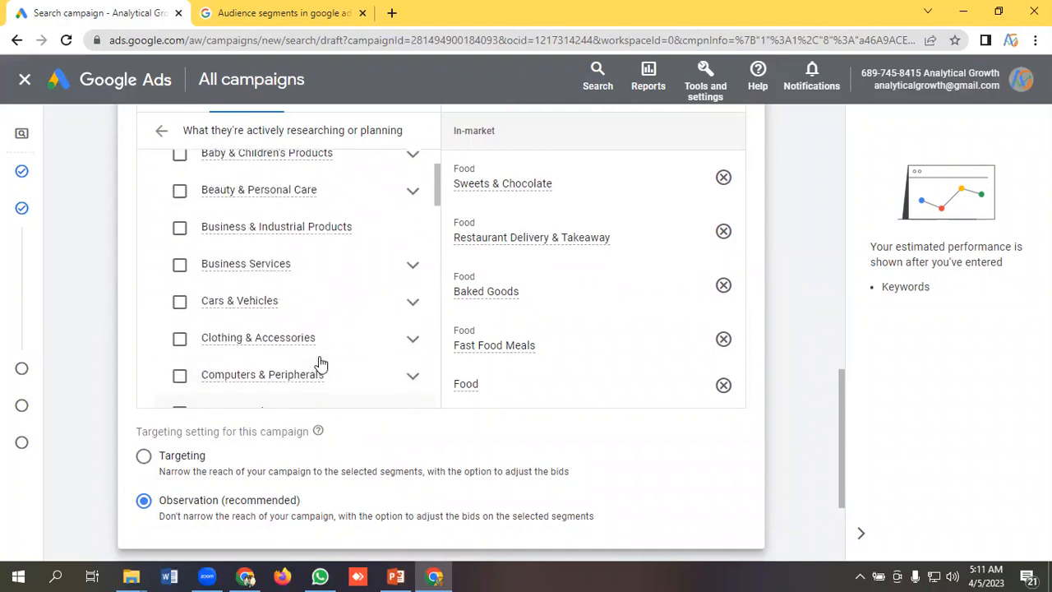
pyautogui.scroll(2, 304, 364)
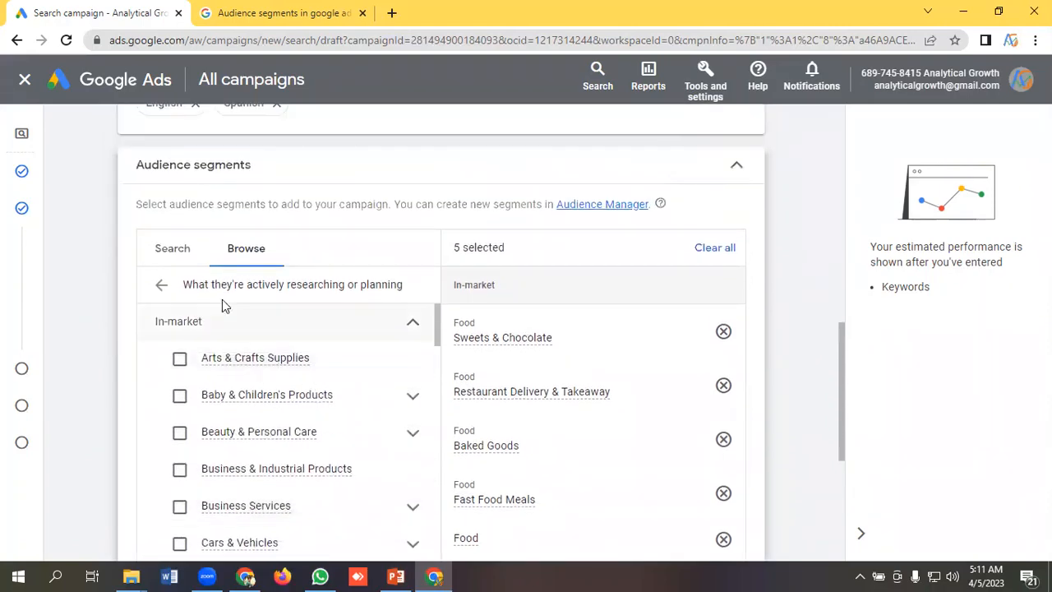
# Step: Check the earlier segment search, then return from the in-market segments to the overview of browsable audience categories
pyautogui.click(177, 251)
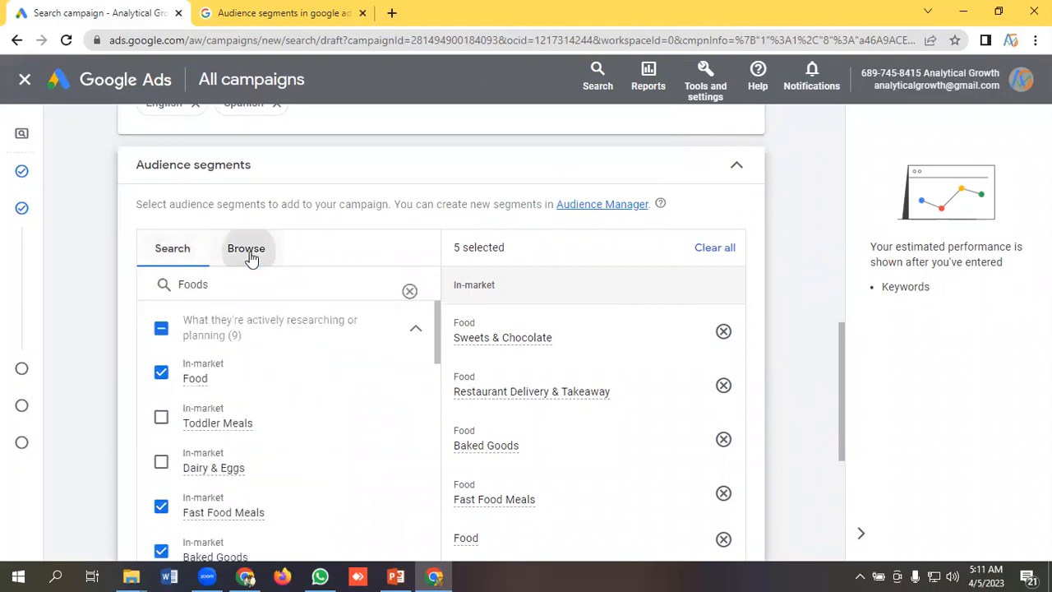
pyautogui.click(250, 253)
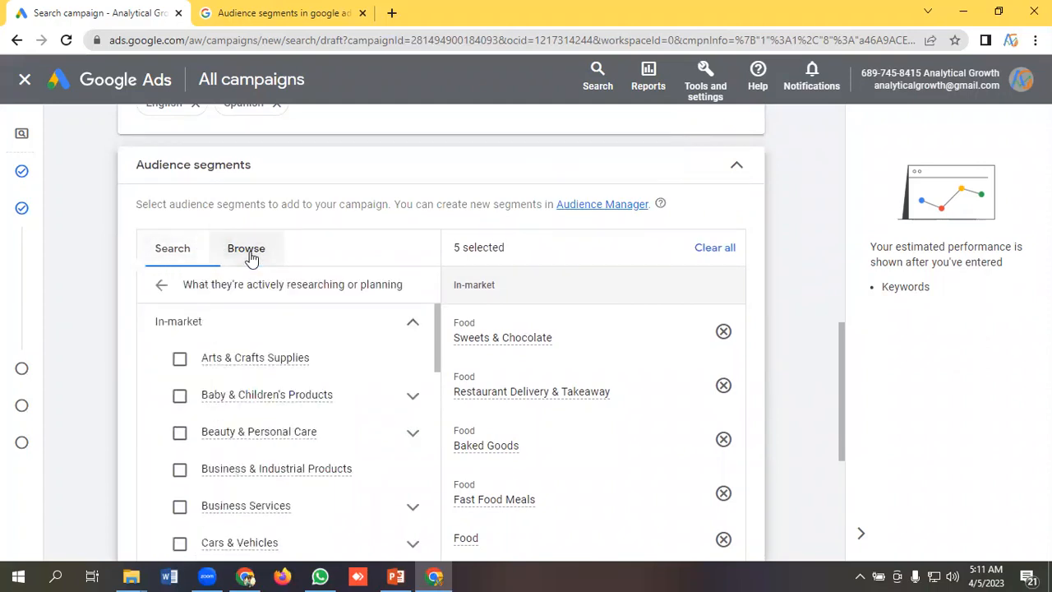
pyautogui.click(162, 287)
pyautogui.scroll(-1, 255, 342)
pyautogui.scroll(-1, 255, 342)
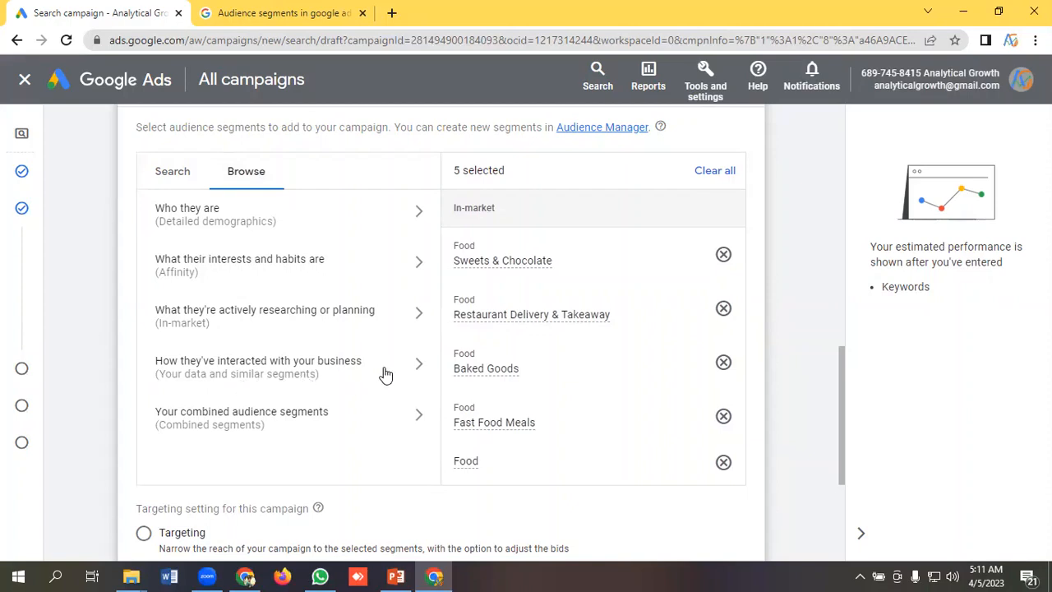
# Step: Look through the website visitor segments under how people have interacted with the business, and return to the category overview
pyautogui.click(341, 370)
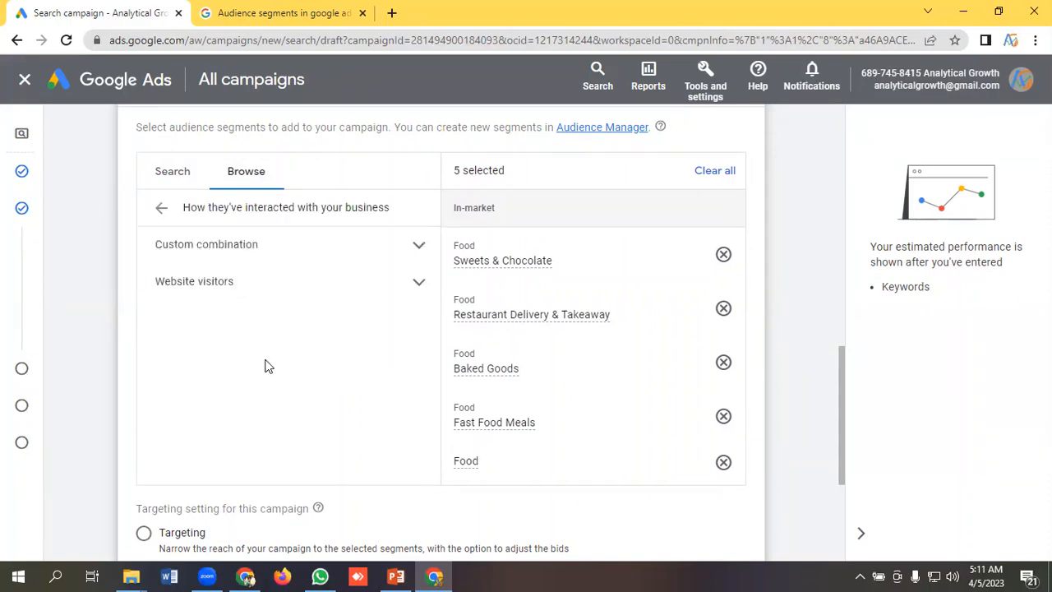
pyautogui.click(282, 289)
pyautogui.scroll(-2, 307, 299)
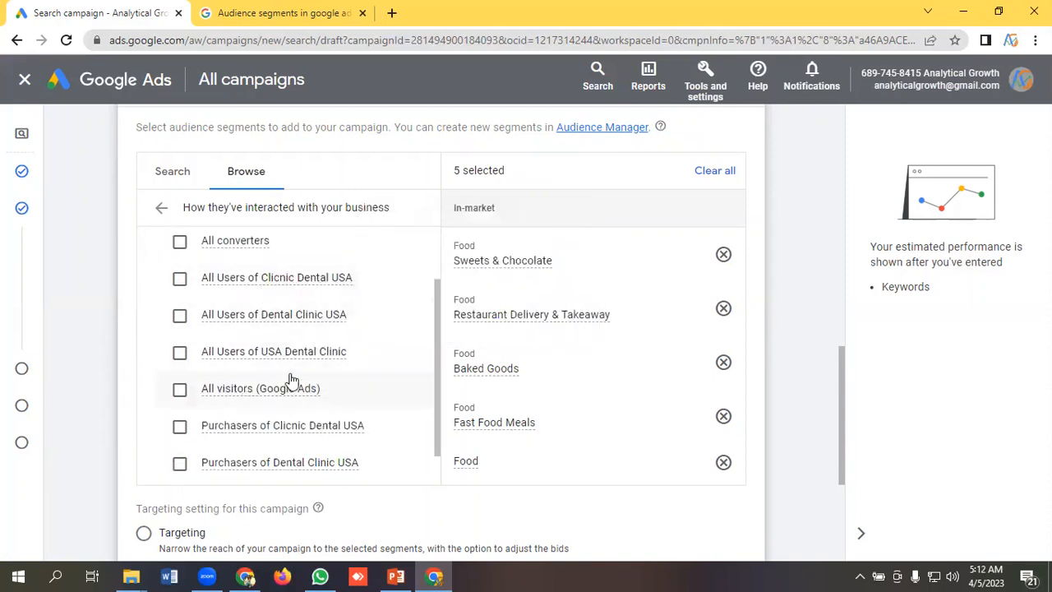
pyautogui.scroll(-1, 333, 386)
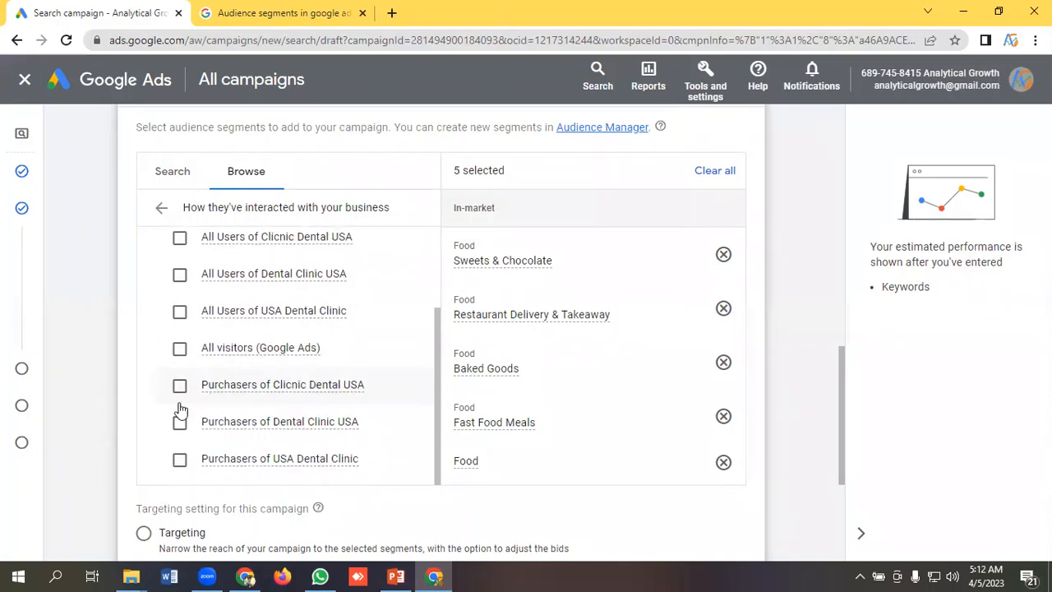
pyautogui.moveTo(274, 397)
pyautogui.scroll(2, 274, 397)
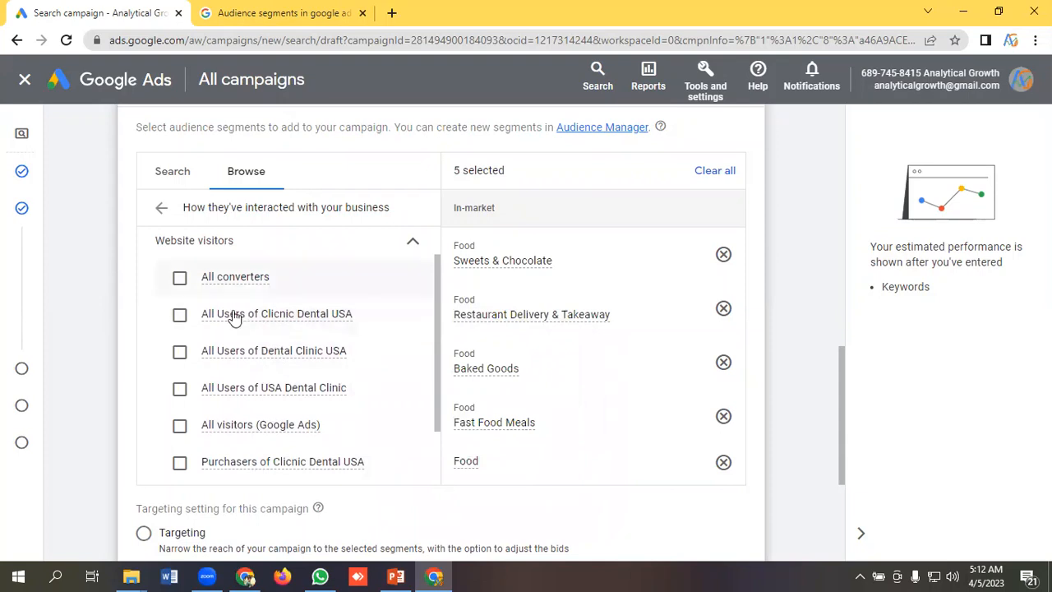
pyautogui.click(159, 209)
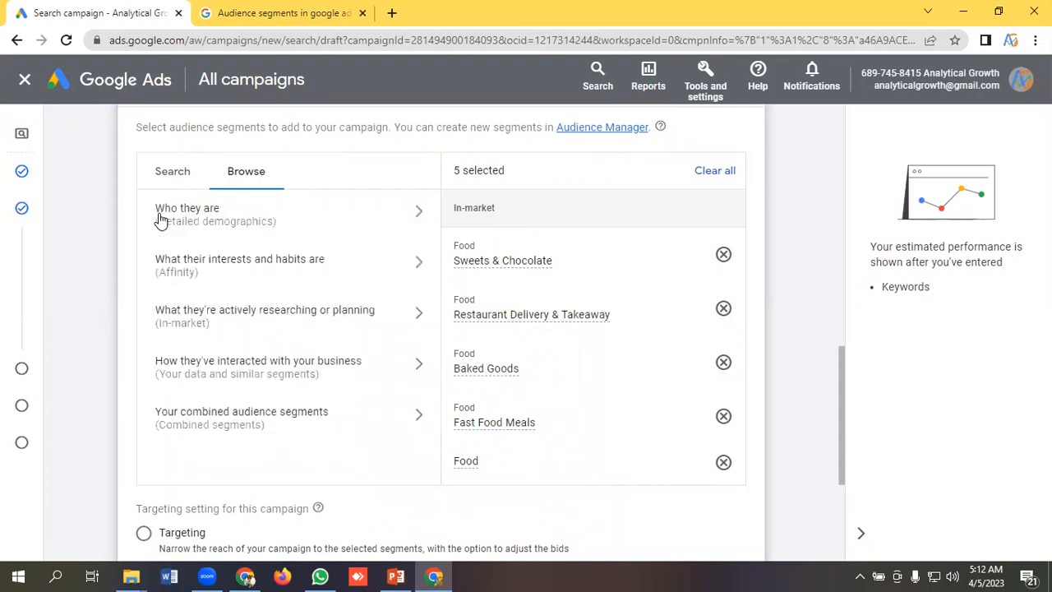
# Step: Start a new combined segment from the combined audience segments category and name it "Custom Combine Audience"
pyautogui.scroll(-1, 313, 328)
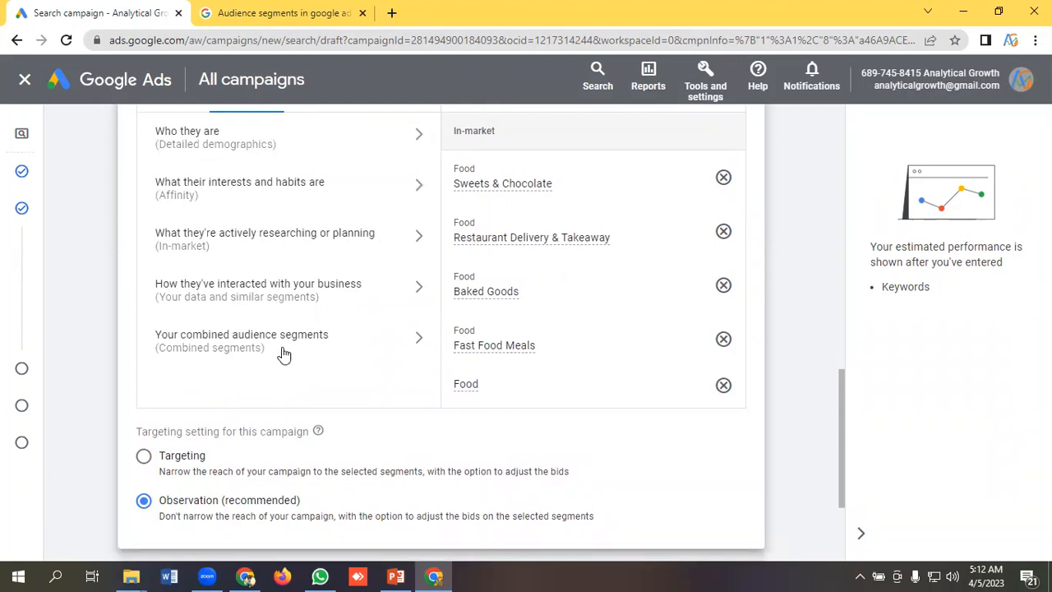
pyautogui.scroll(1, 293, 332)
pyautogui.scroll(-1, 370, 378)
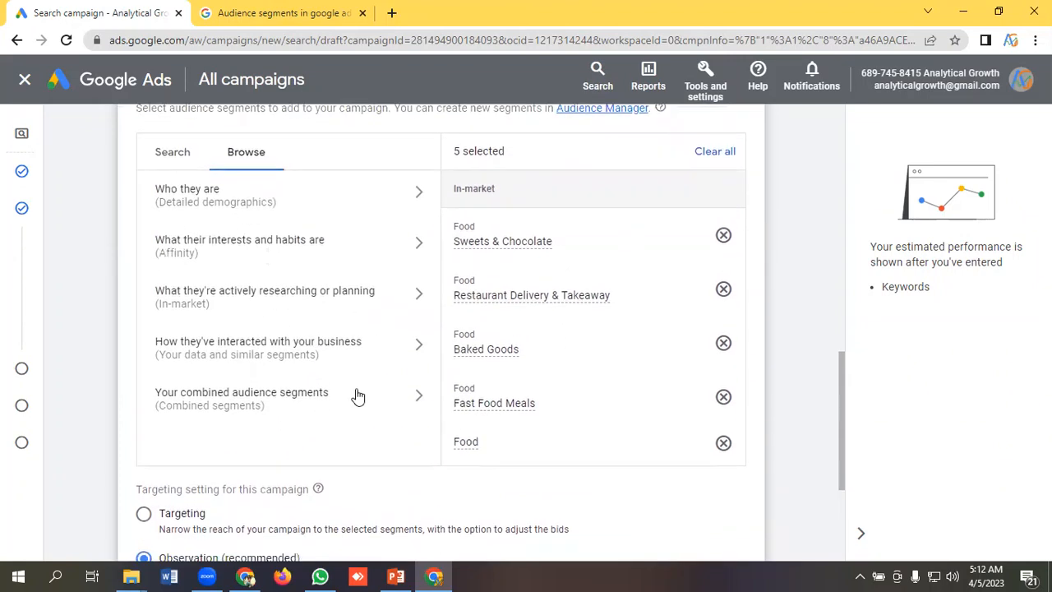
pyautogui.scroll(-1, 357, 396)
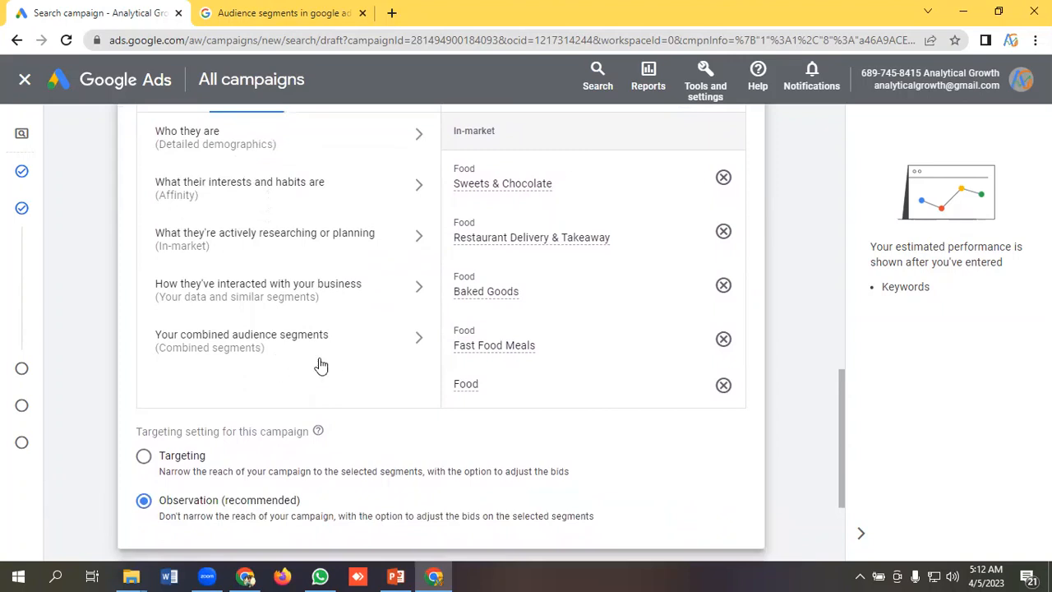
pyautogui.click(276, 344)
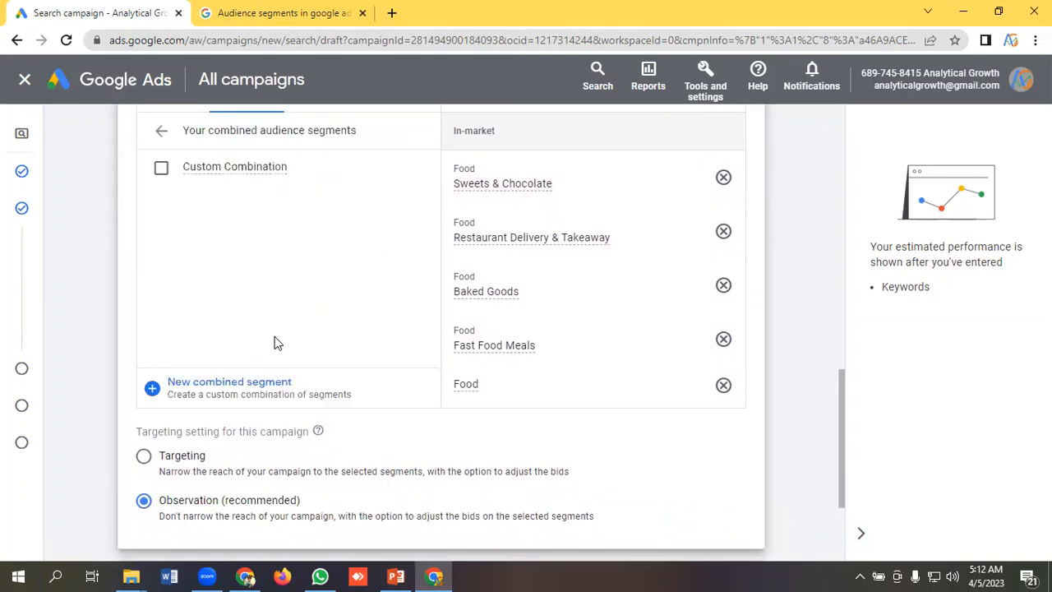
pyautogui.click(241, 392)
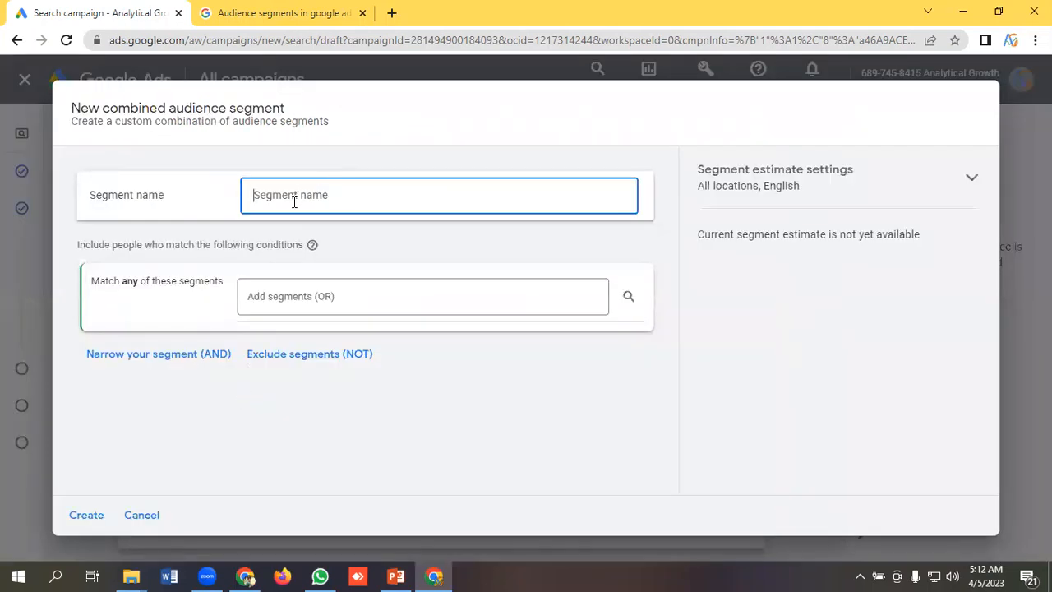
pyautogui.write('Custom Combine Aud')
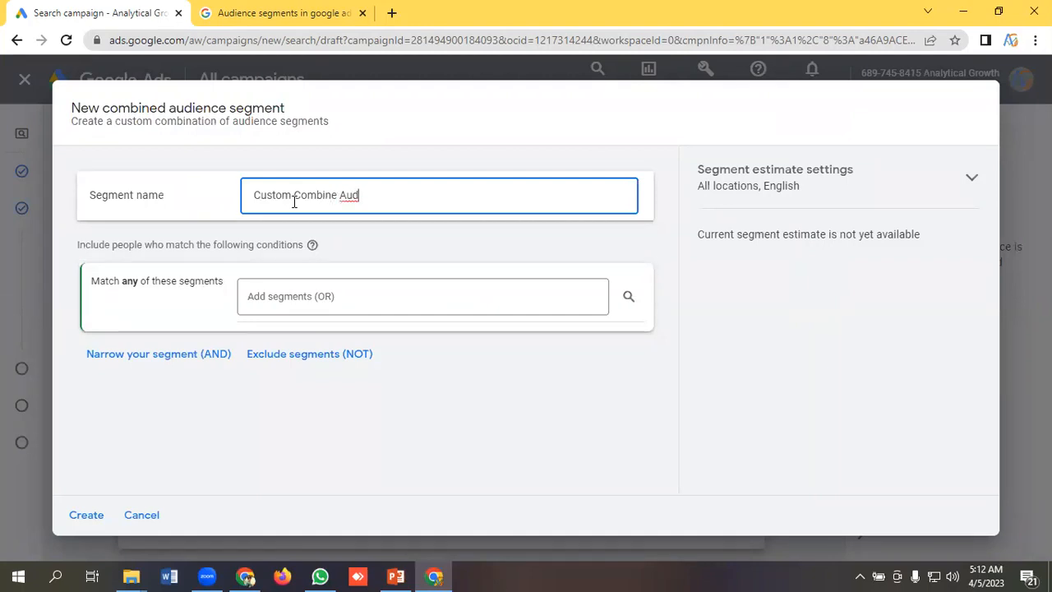
pyautogui.write('ce')
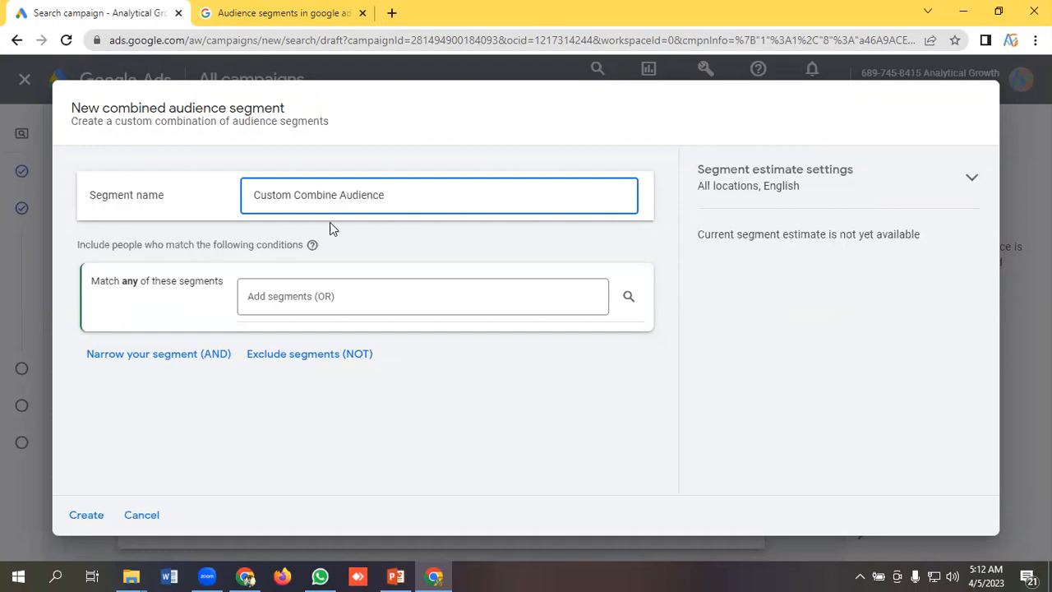
# Step: Add the Single segment from Marital Status in the detailed demographics to the combined segment's match-any condition
pyautogui.click(273, 301)
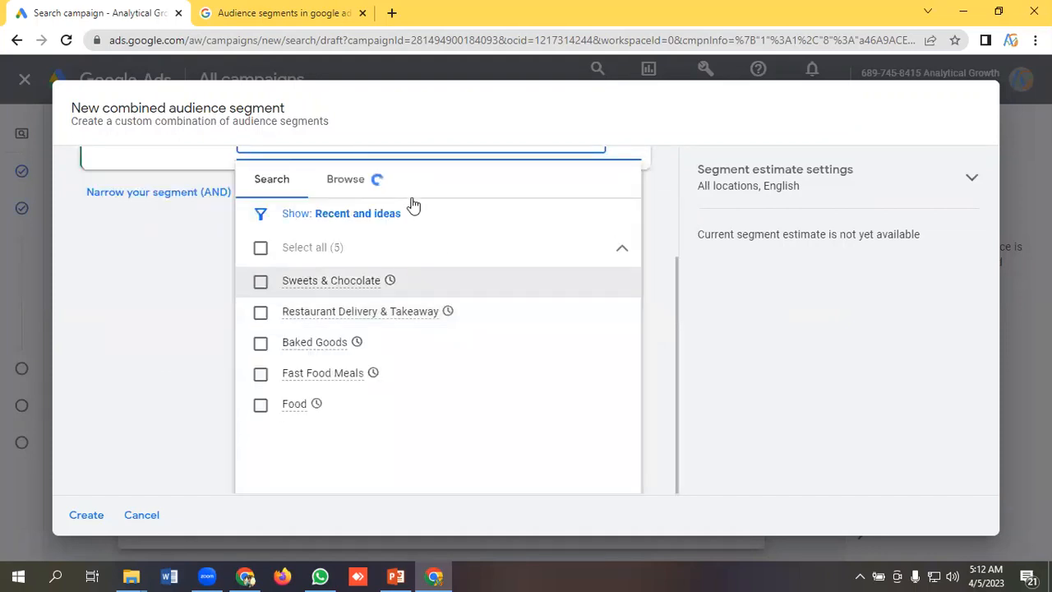
pyautogui.click(345, 182)
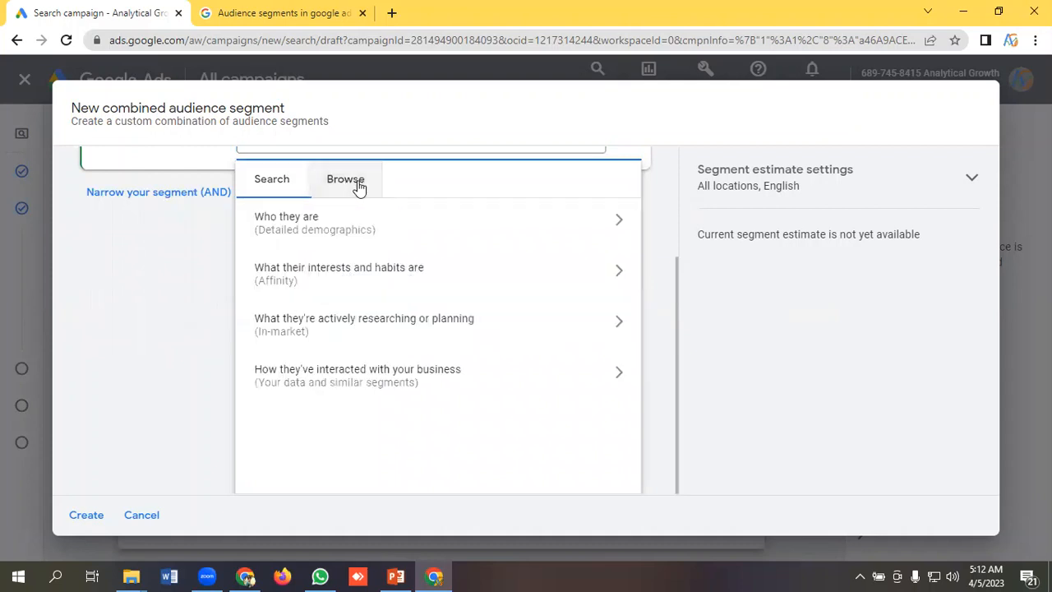
pyautogui.click(318, 230)
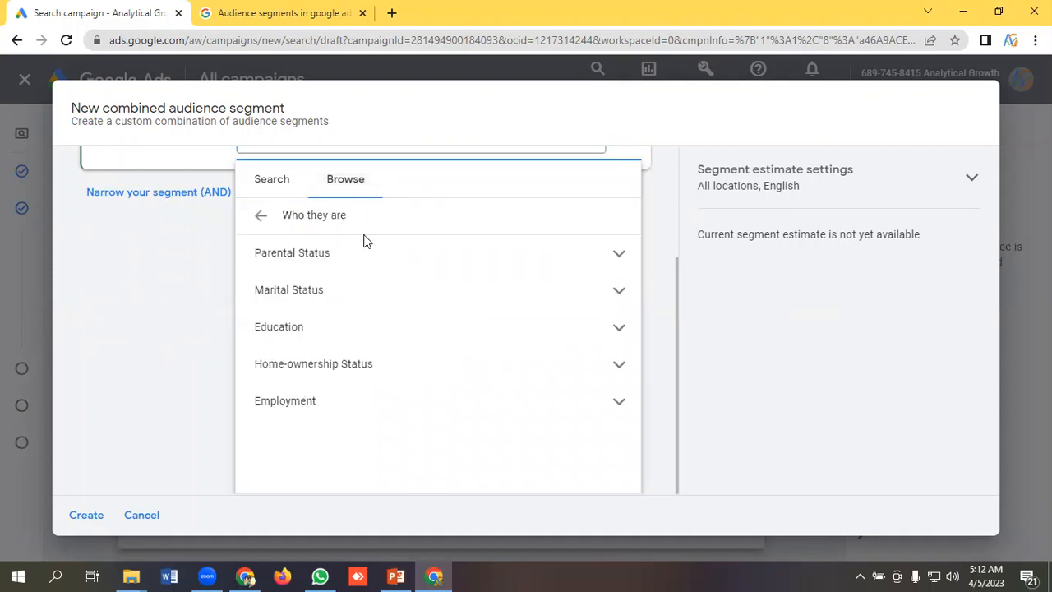
pyautogui.click(319, 298)
pyautogui.scroll(-1, 393, 304)
pyautogui.click(291, 278)
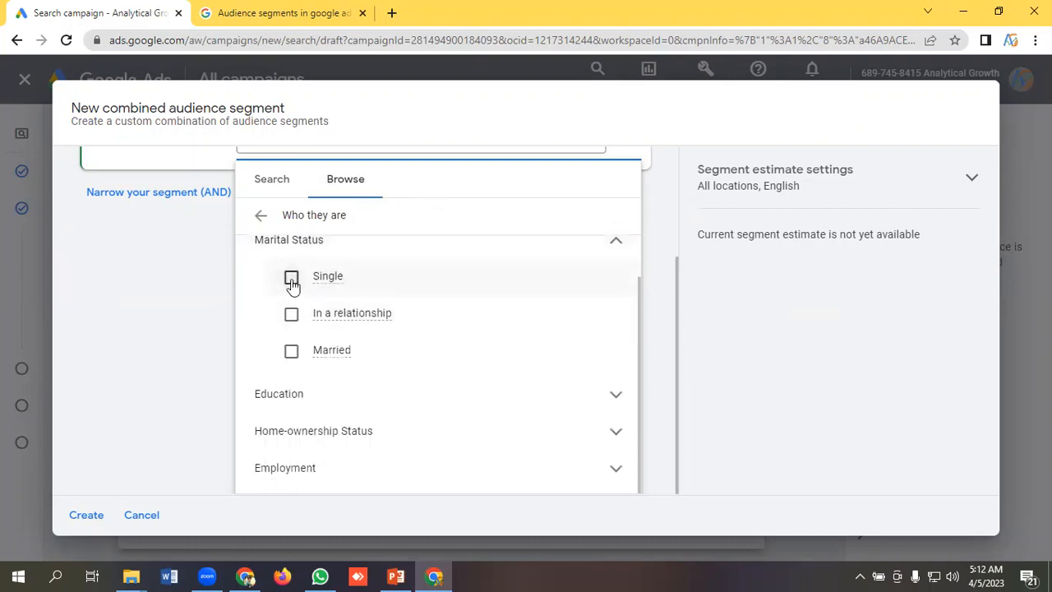
pyautogui.click(195, 284)
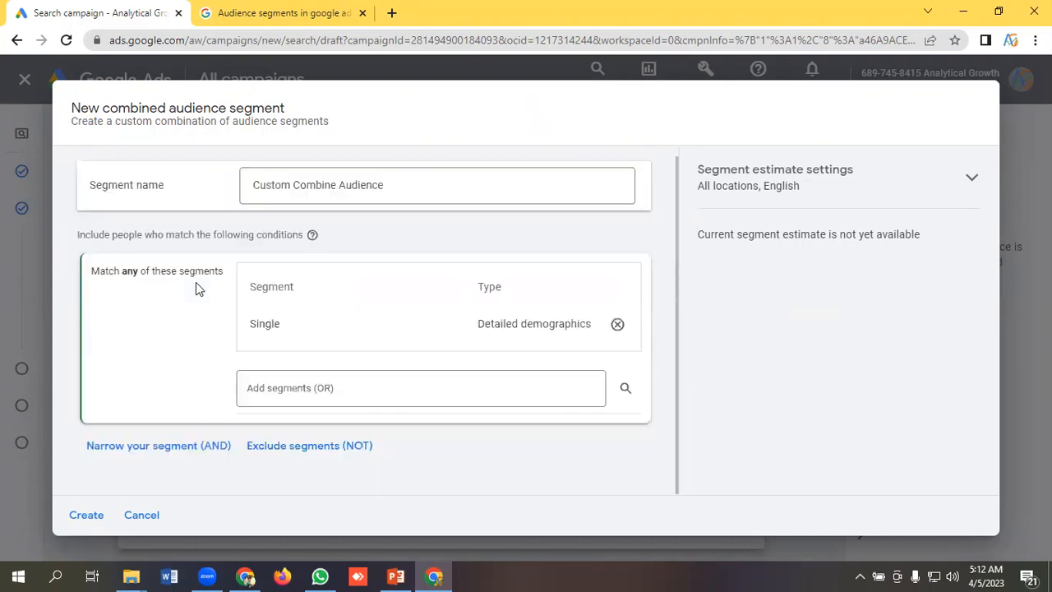
# Step: Add the Lifestyles & Hobbies affinity segment to the combined segment's match-any condition
pyautogui.click(310, 393)
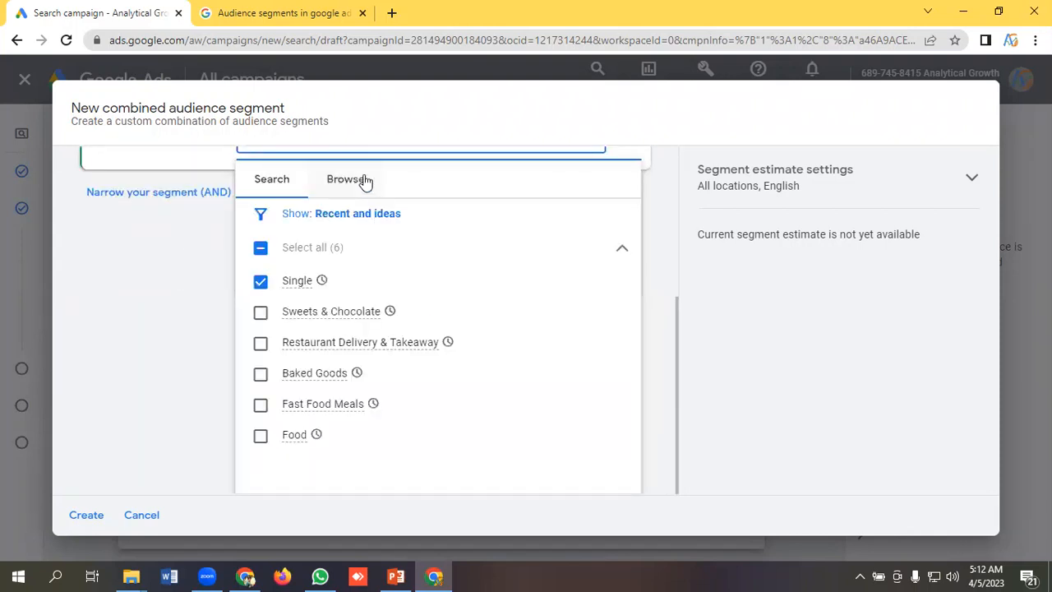
pyautogui.click(361, 180)
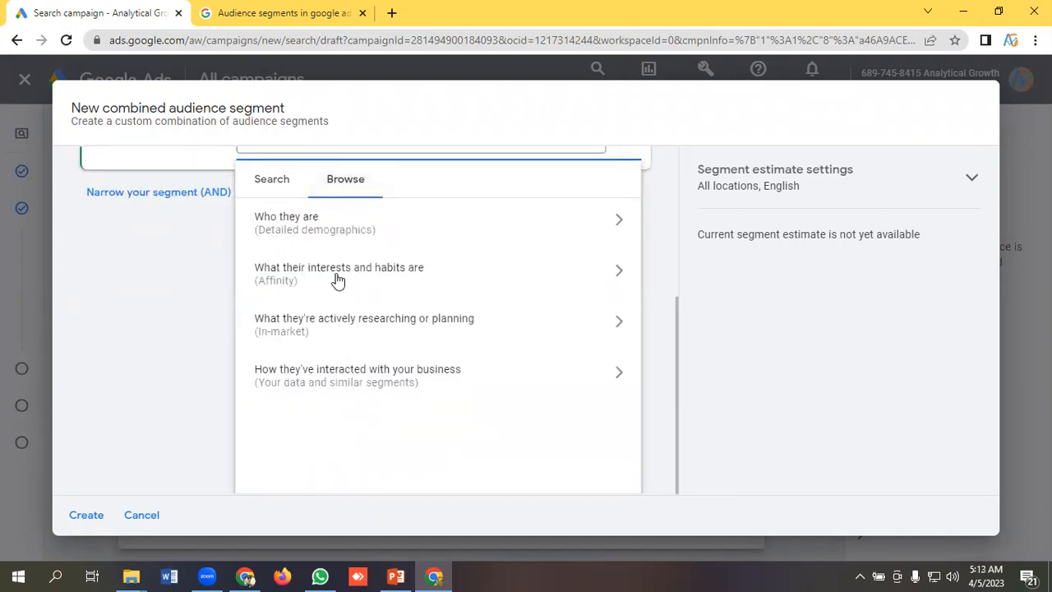
pyautogui.click(336, 276)
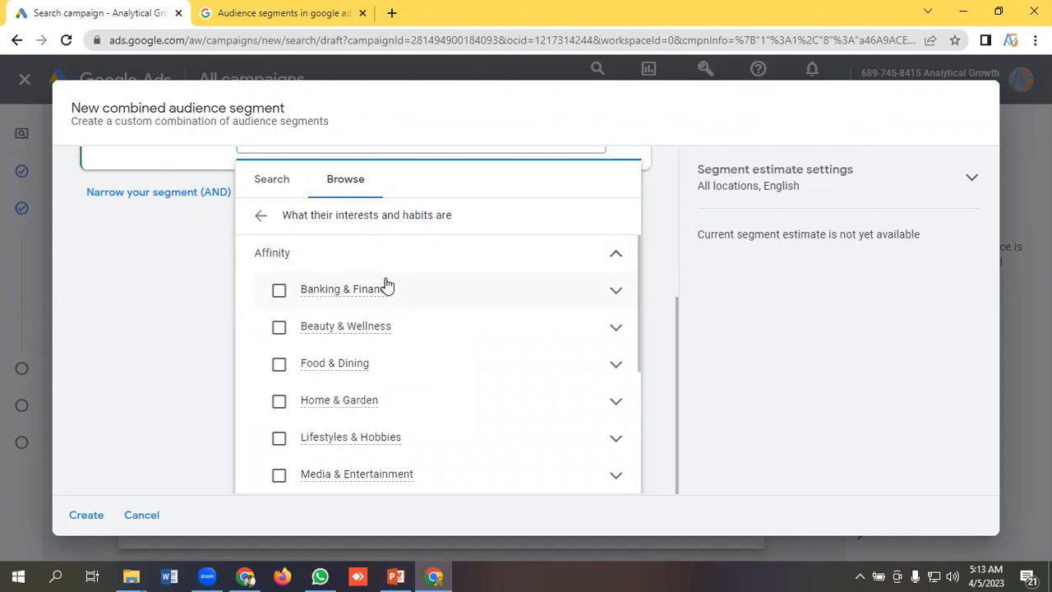
pyautogui.scroll(-1, 389, 286)
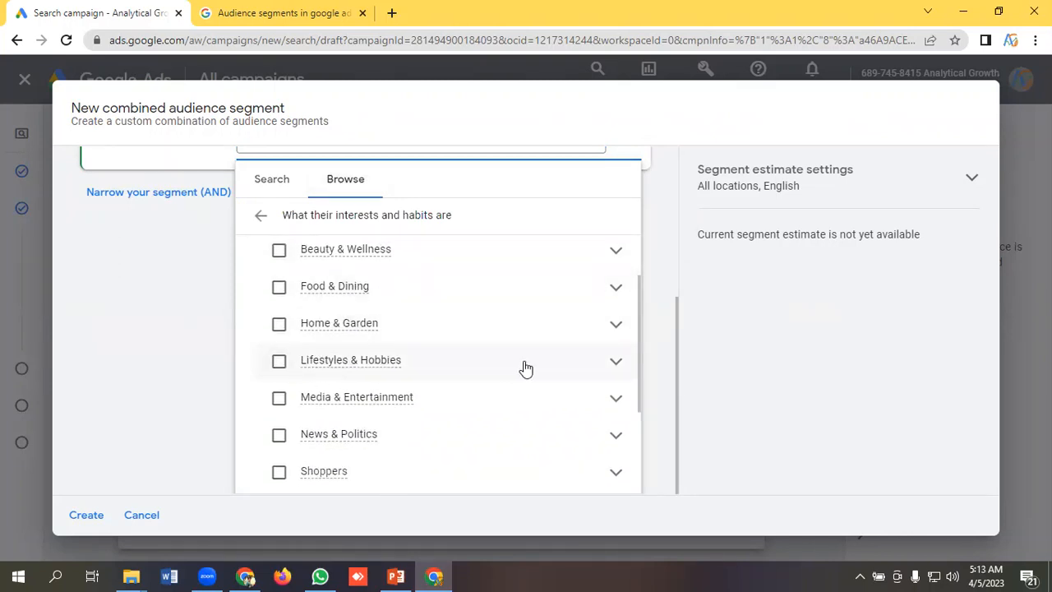
pyautogui.click(207, 306)
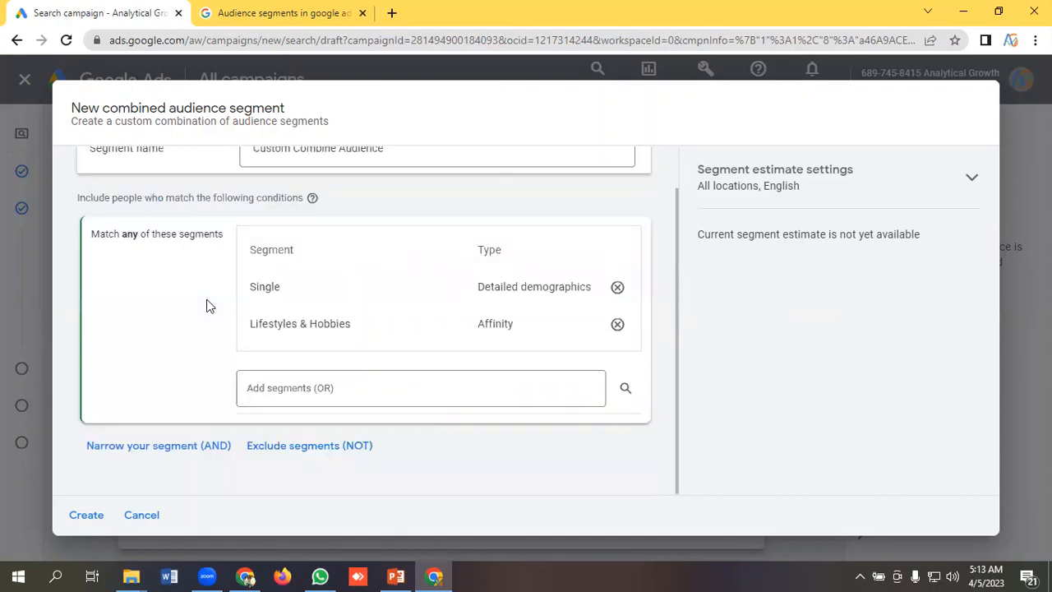
# Step: Add the in-market segment Men's Clothing from Clothing & Accessories to the combined segment's match-any condition
pyautogui.click(304, 394)
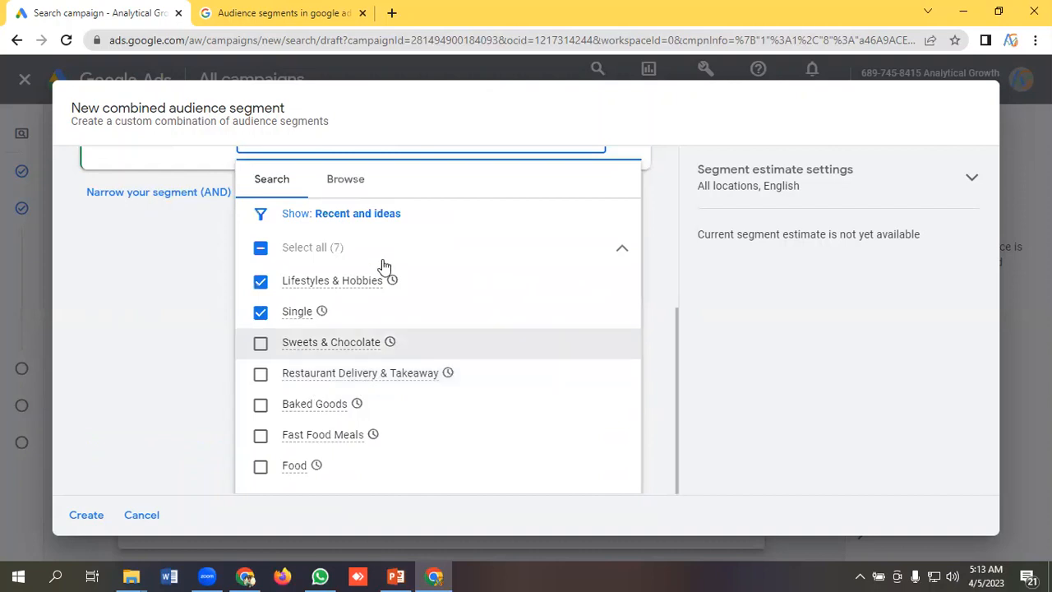
pyautogui.click(365, 183)
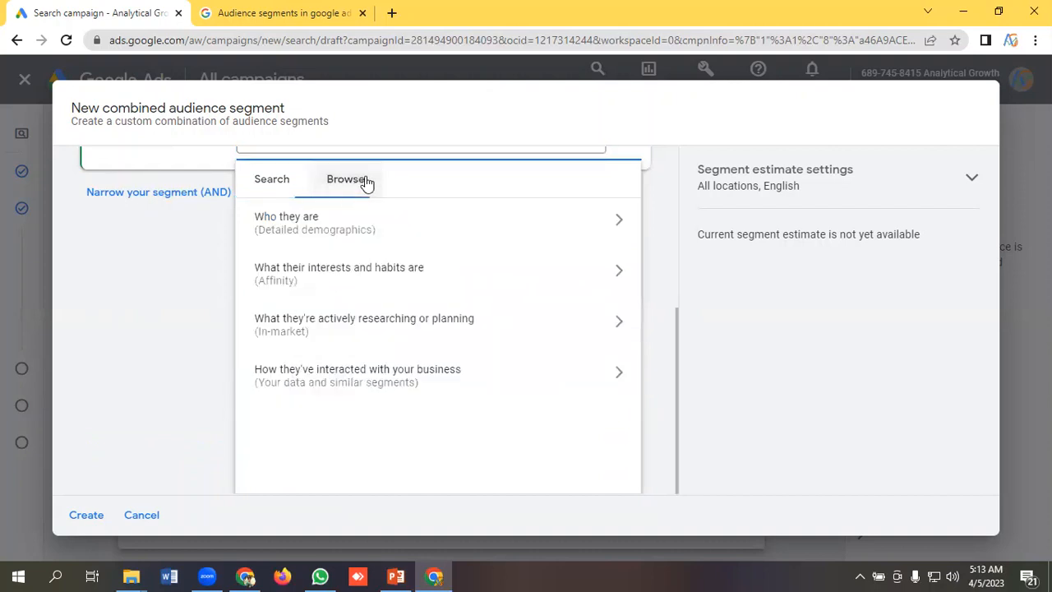
pyautogui.click(331, 329)
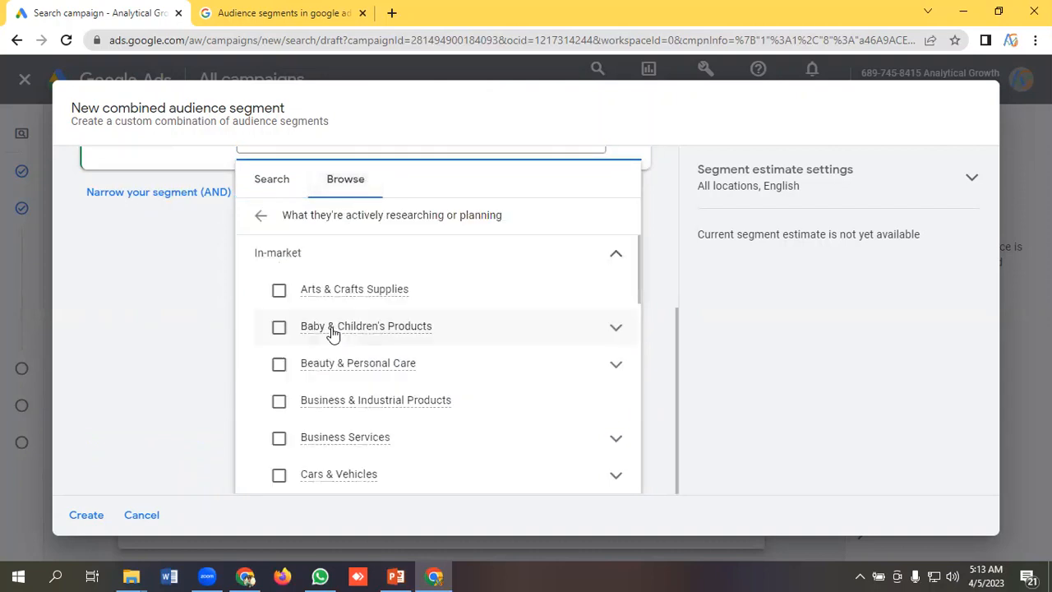
pyautogui.scroll(-2, 353, 320)
pyautogui.scroll(-4, 361, 367)
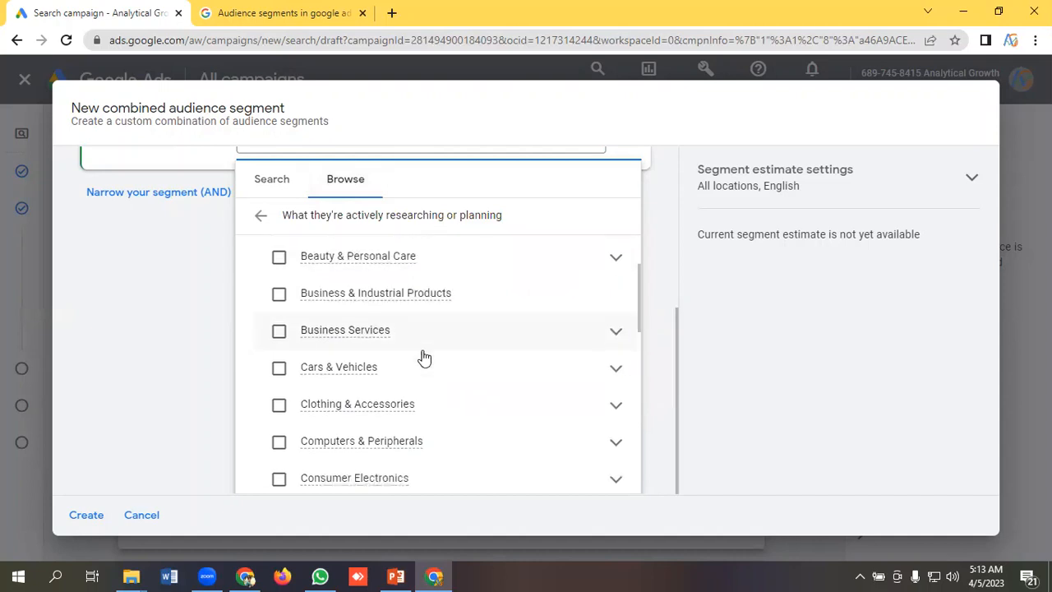
pyautogui.scroll(-3, 403, 366)
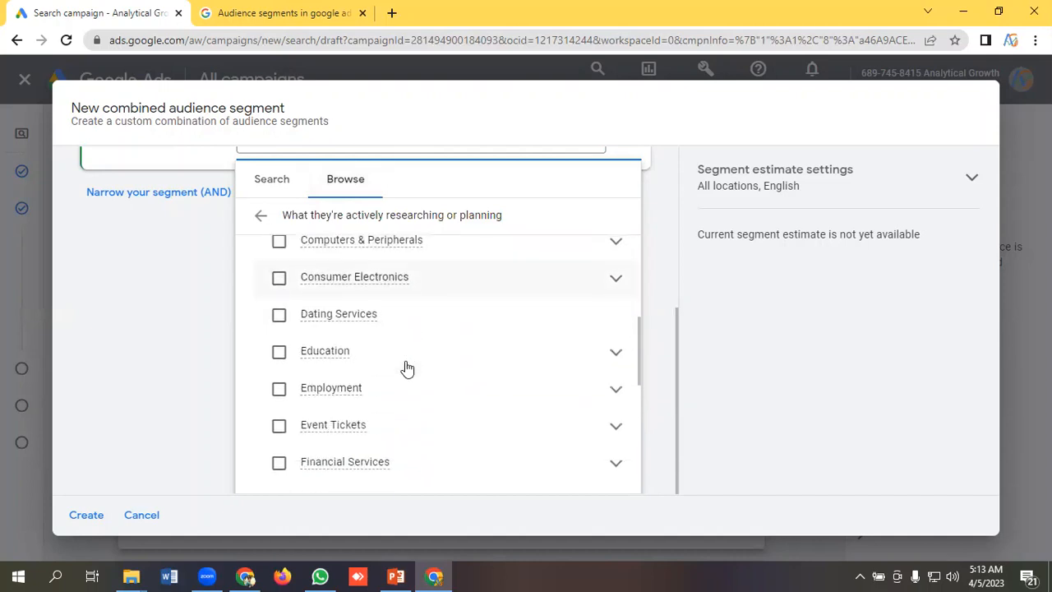
pyautogui.scroll(4, 407, 364)
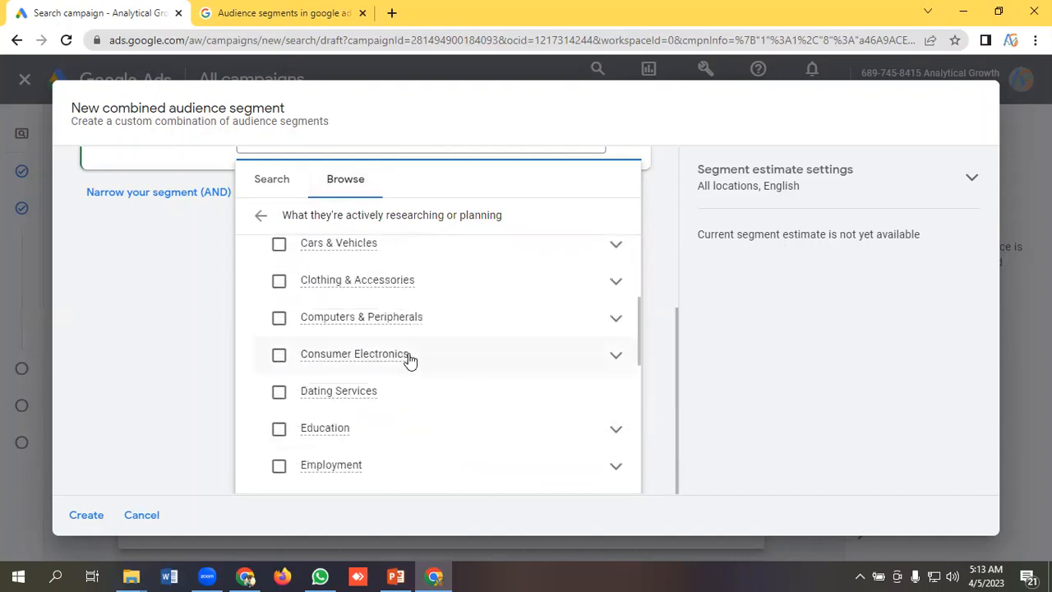
pyautogui.click(615, 282)
pyautogui.scroll(-5, 467, 303)
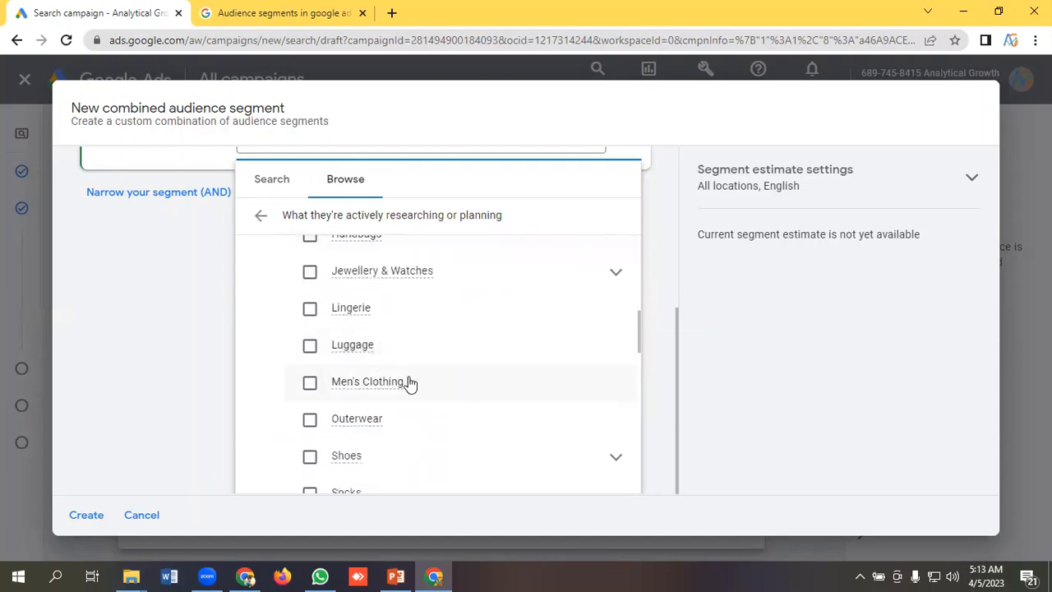
pyautogui.click(309, 386)
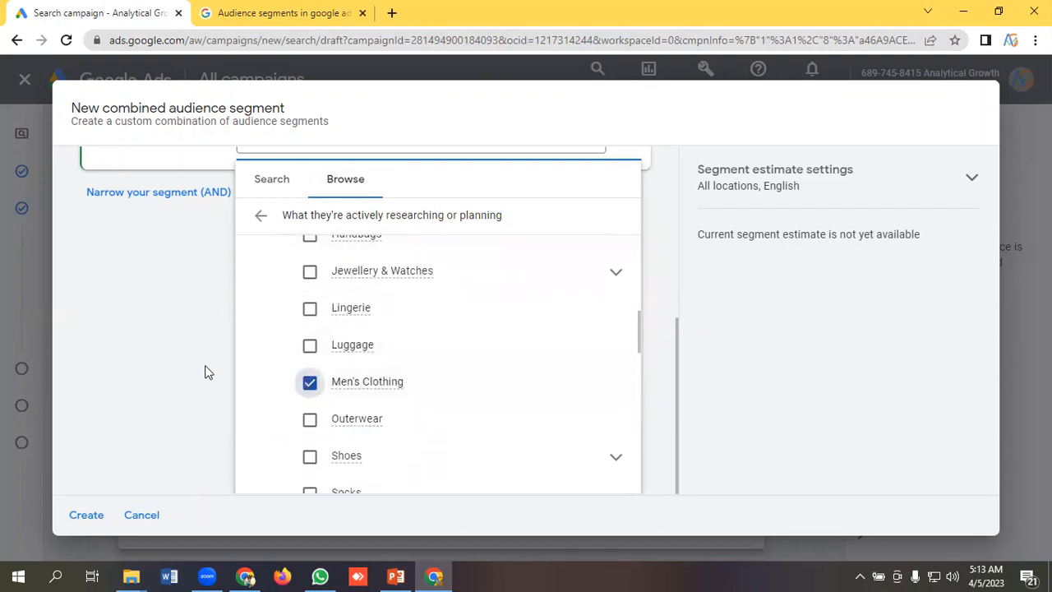
pyautogui.click(211, 340)
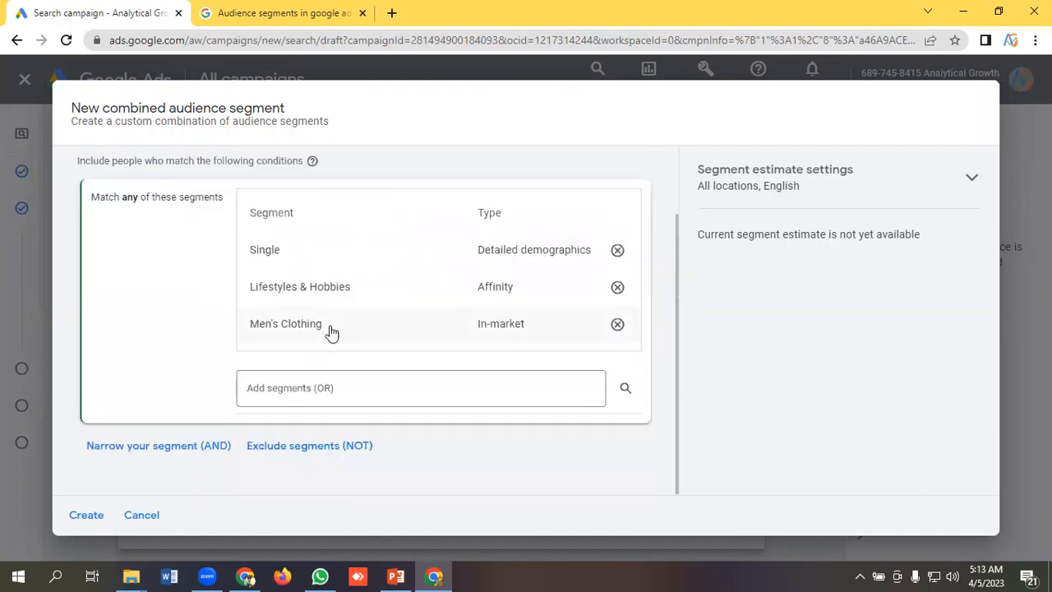
# Step: Add the All visitors (Google Ads) segment from the business-interaction category to the combined segment's match-any condition
pyautogui.click(339, 389)
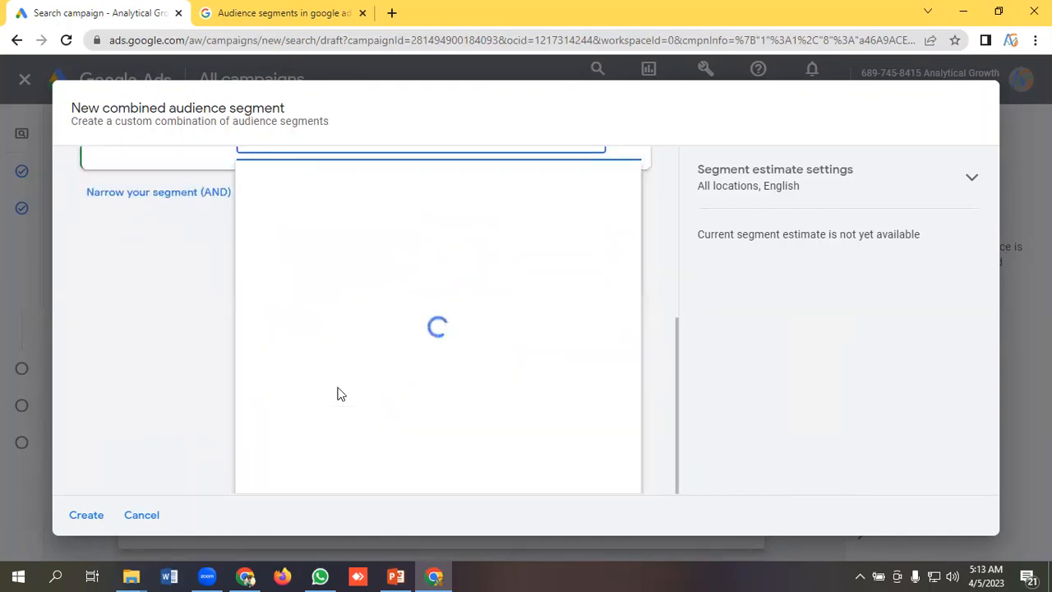
pyautogui.click(346, 180)
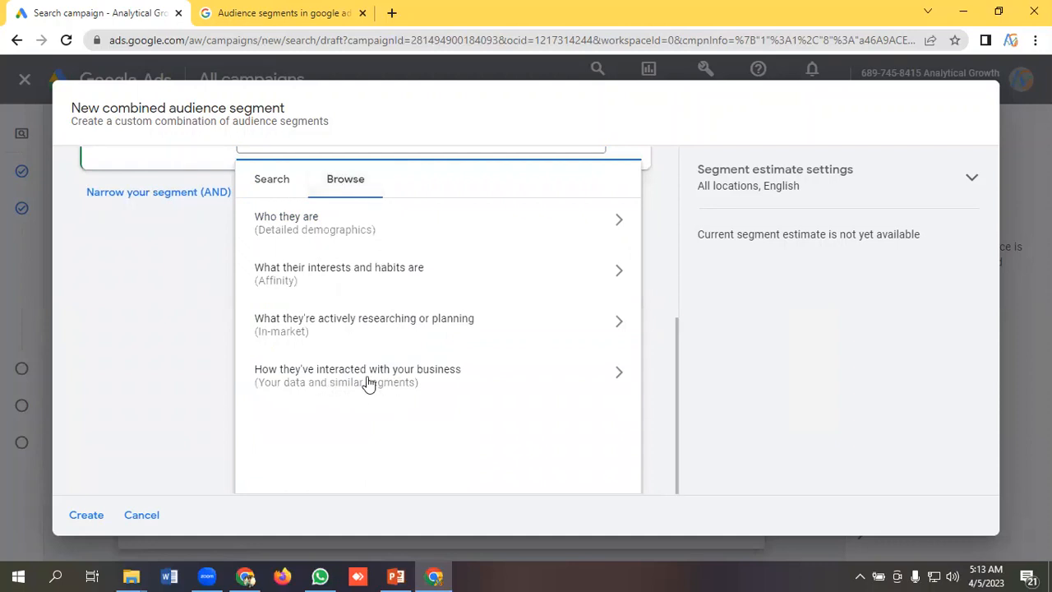
pyautogui.click(369, 378)
pyautogui.scroll(-1, 395, 331)
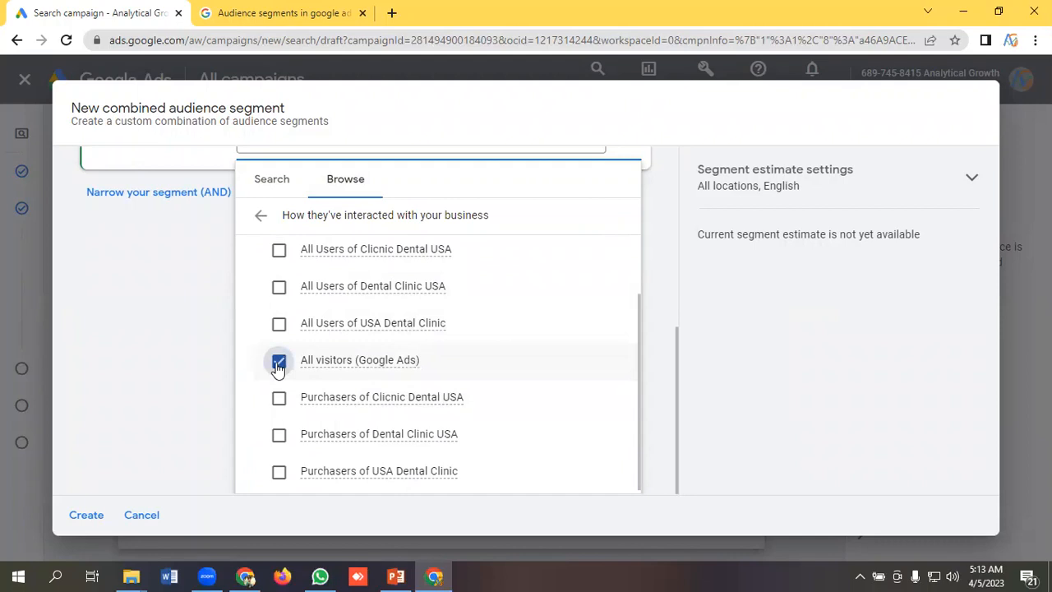
pyautogui.click(197, 344)
pyautogui.scroll(2, 336, 347)
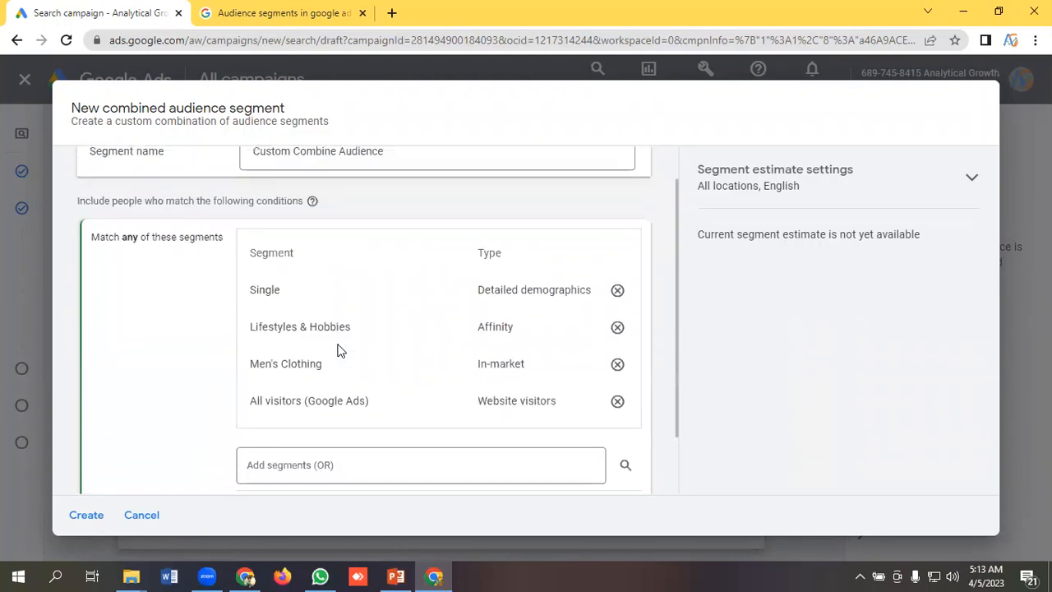
# Step: Narrow the combined segment with an AND condition containing Homeowners from Home-ownership Status in the detailed demographics
pyautogui.scroll(-1, 337, 349)
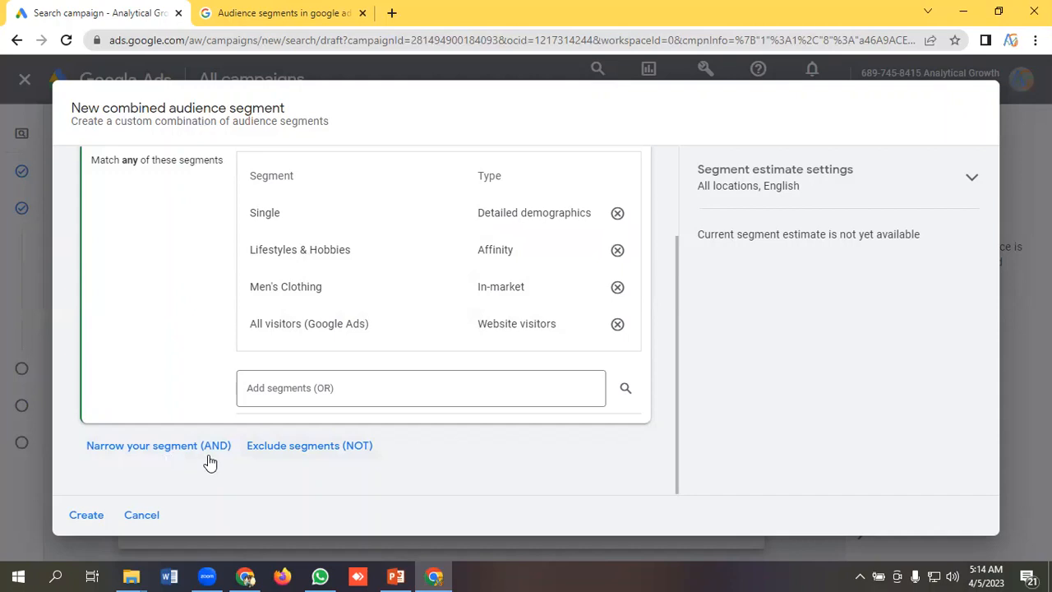
pyautogui.click(154, 451)
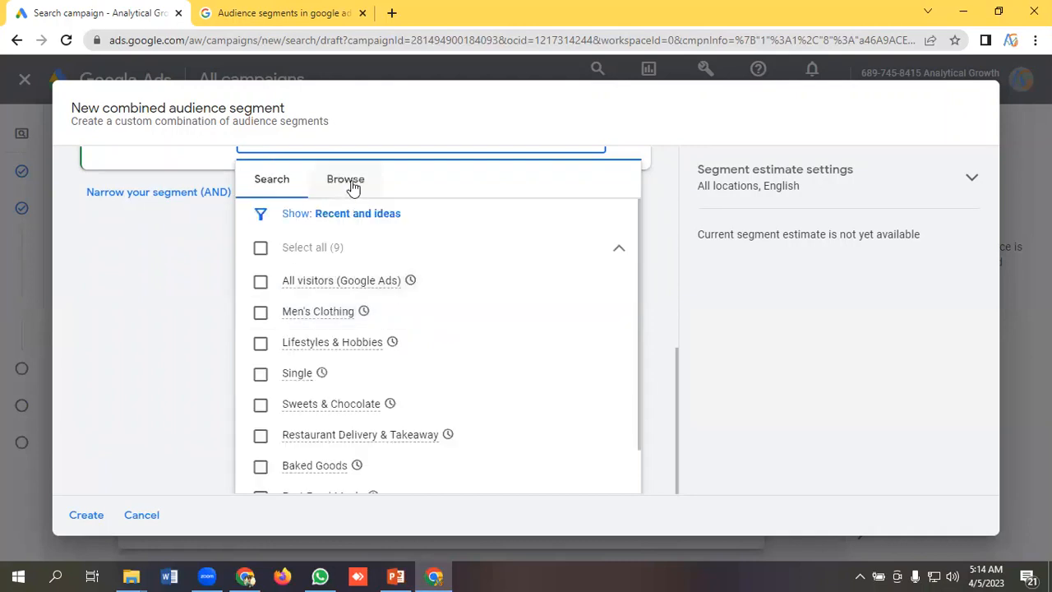
pyautogui.click(351, 187)
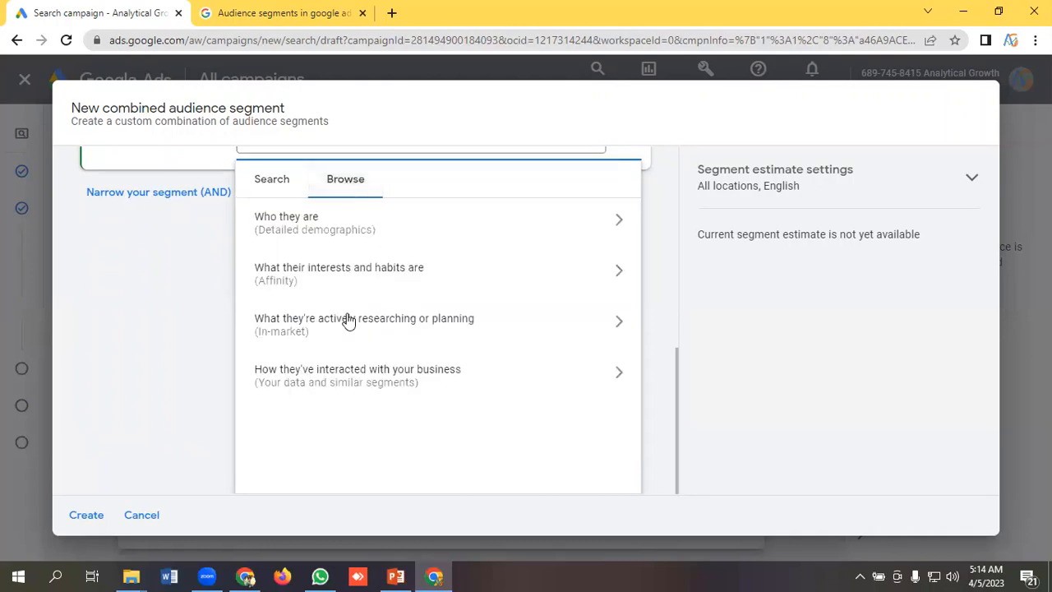
pyautogui.click(282, 222)
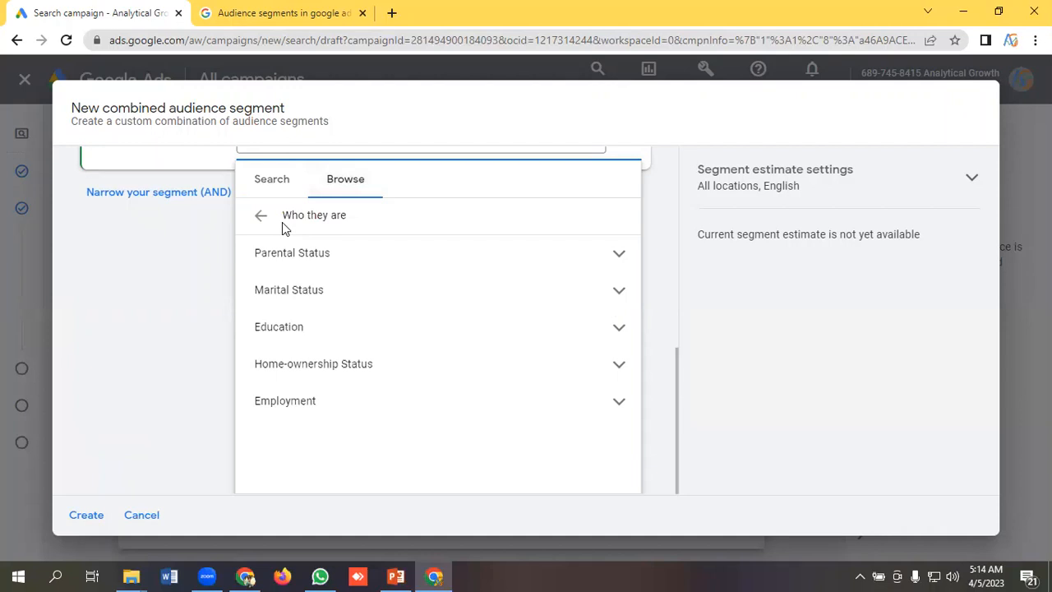
pyautogui.click(329, 374)
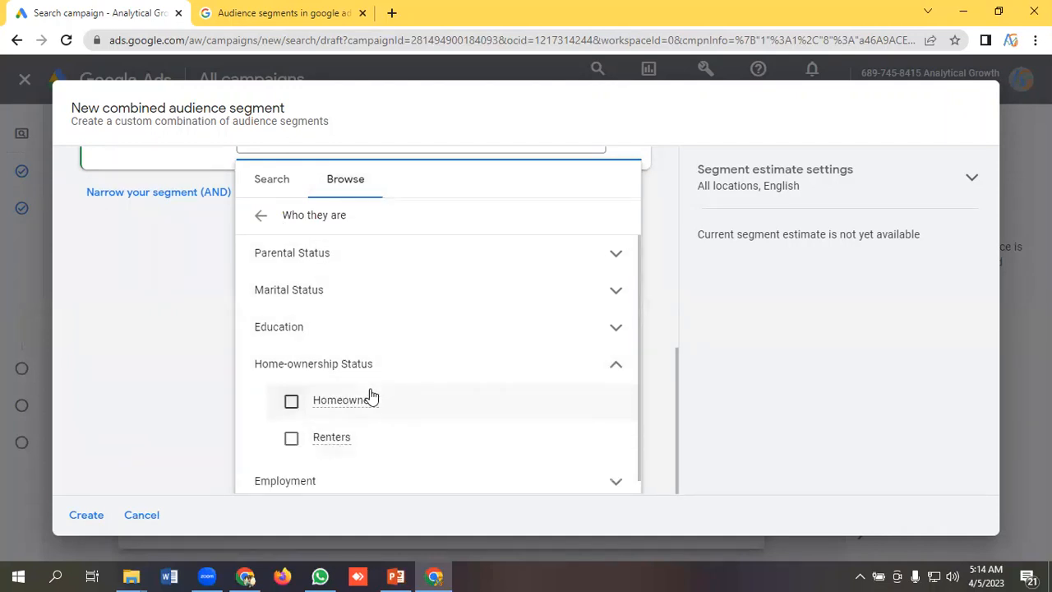
pyautogui.click(370, 398)
pyautogui.click(194, 388)
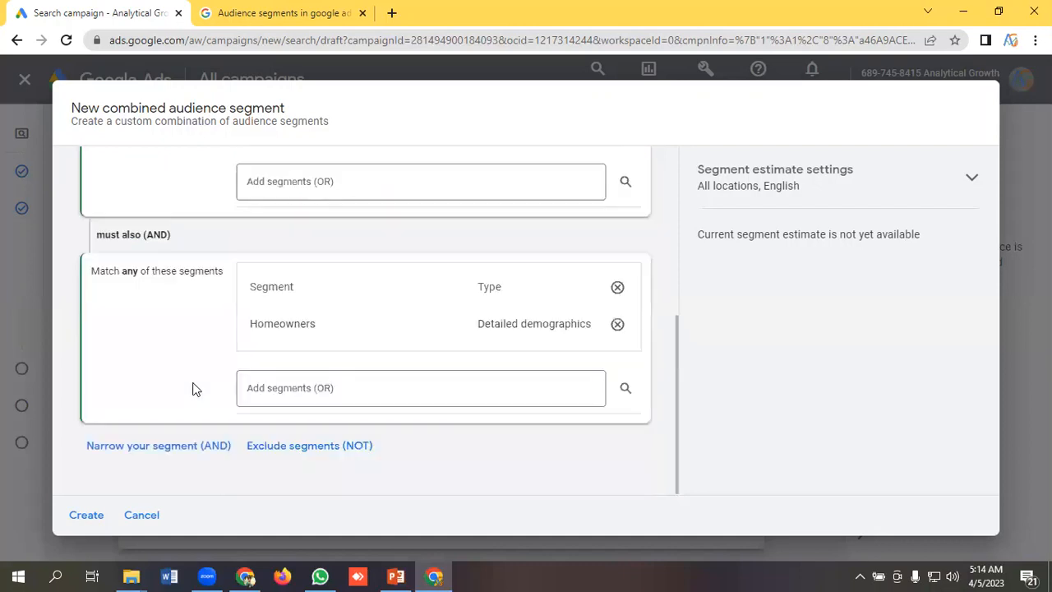
# Step: Review how the match-any segments in the first condition combine with the Homeowners requirement in the must-also (AND) condition
pyautogui.scroll(1, 248, 388)
pyautogui.scroll(-1, 251, 388)
pyautogui.scroll(1, 252, 387)
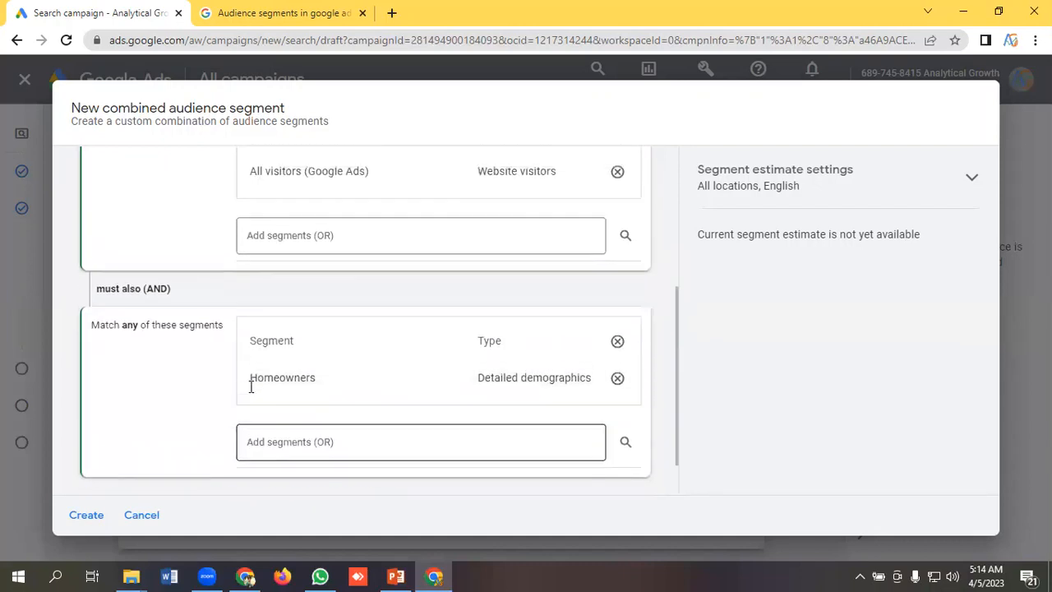
pyautogui.scroll(5, 251, 386)
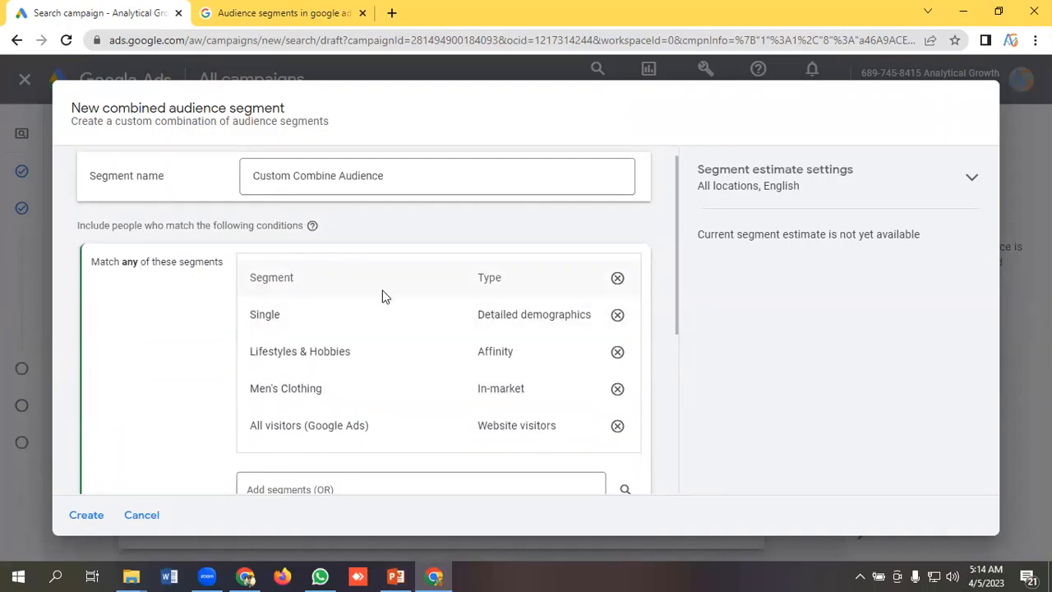
pyautogui.scroll(-2, 360, 327)
pyautogui.scroll(-2, 255, 392)
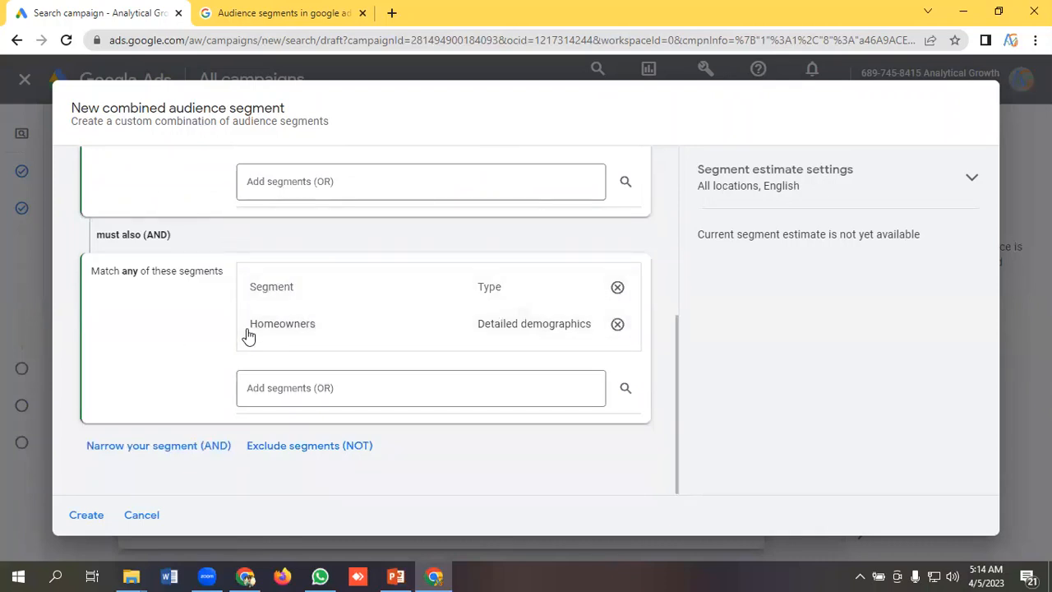
pyautogui.scroll(5, 224, 301)
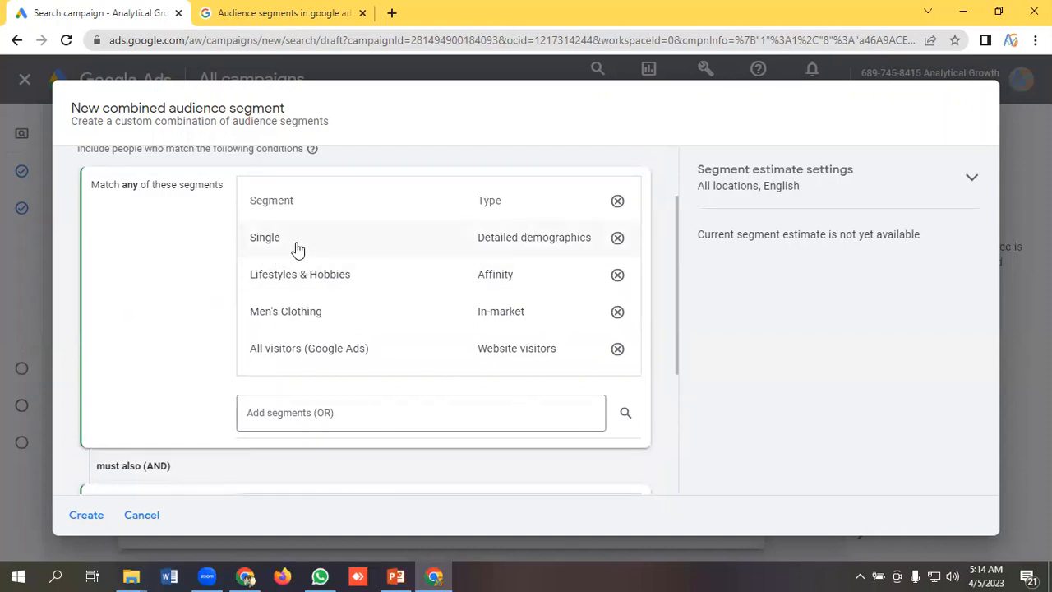
pyautogui.scroll(-3, 294, 247)
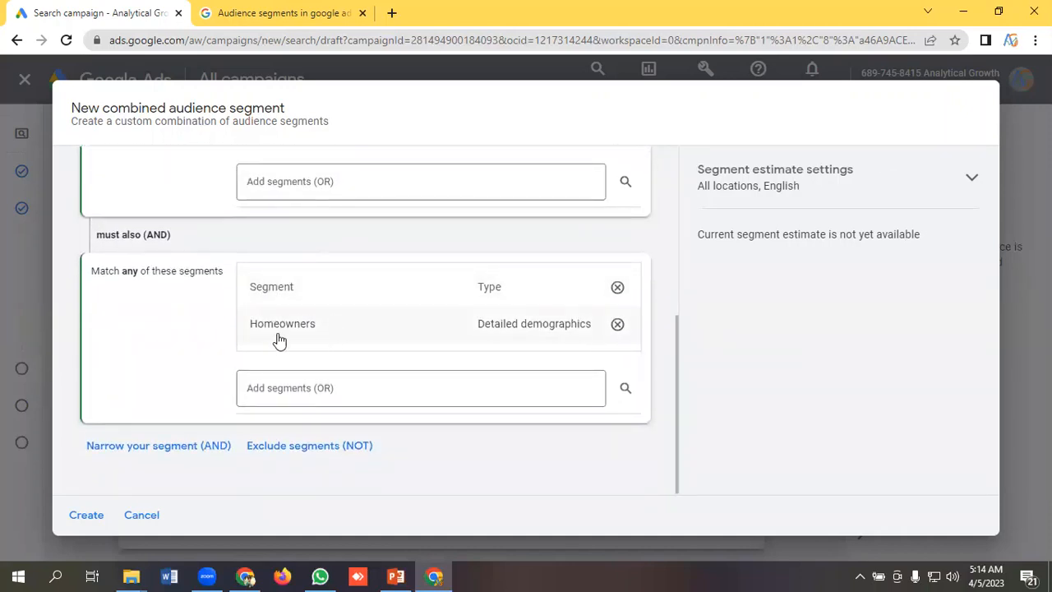
pyautogui.scroll(5, 280, 329)
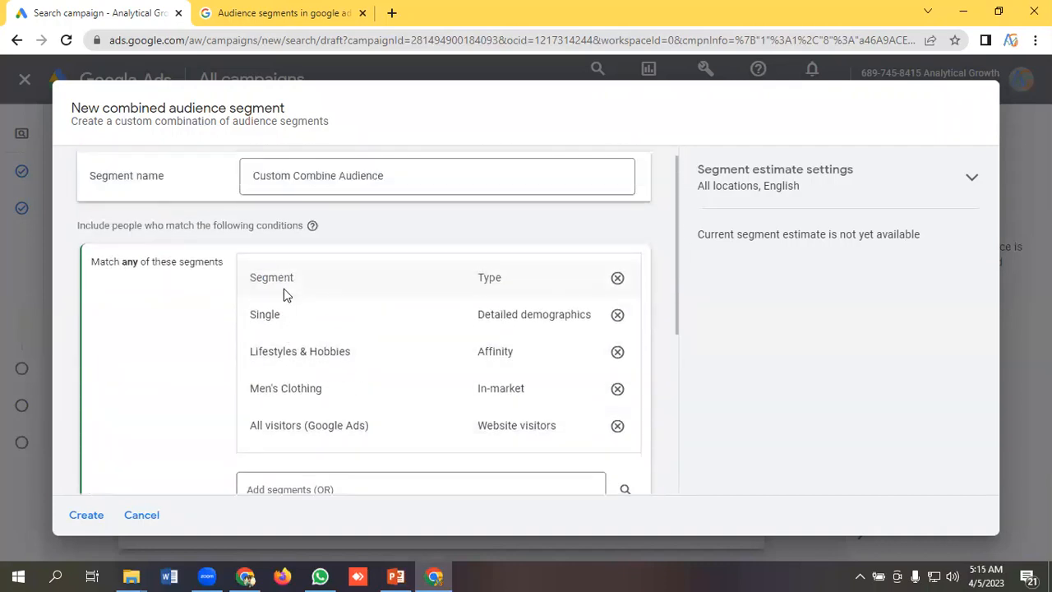
pyautogui.scroll(-4, 271, 321)
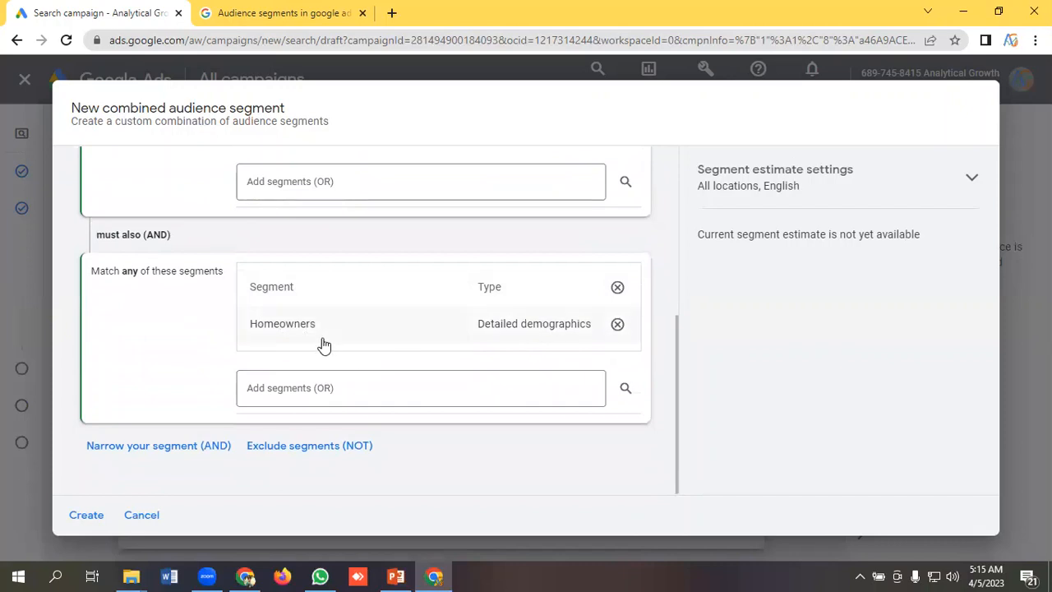
pyautogui.scroll(1, 323, 346)
pyautogui.scroll(4, 325, 348)
pyautogui.scroll(-1, 329, 327)
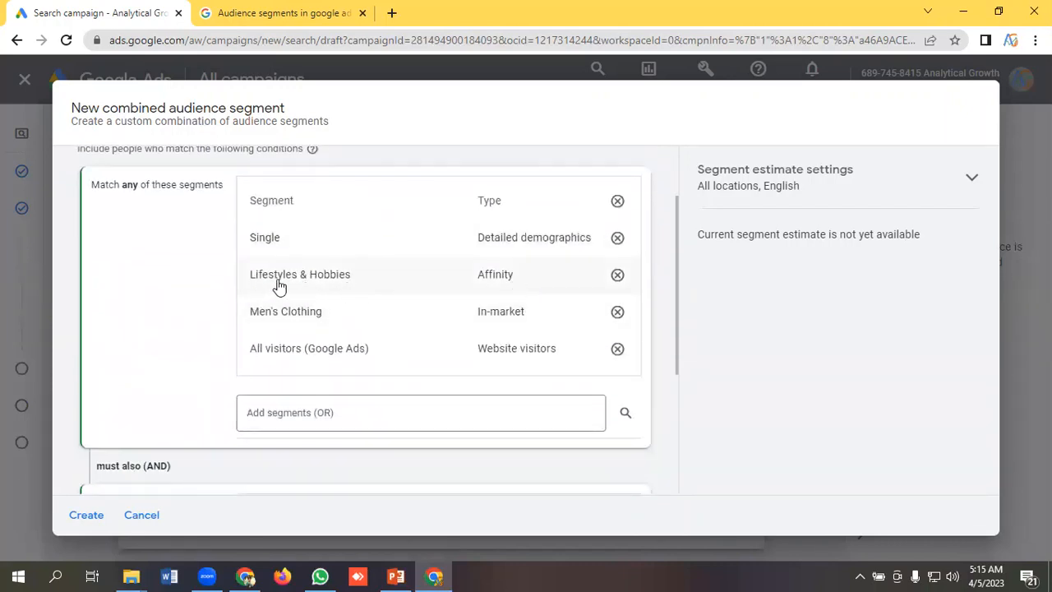
pyautogui.scroll(-3, 345, 284)
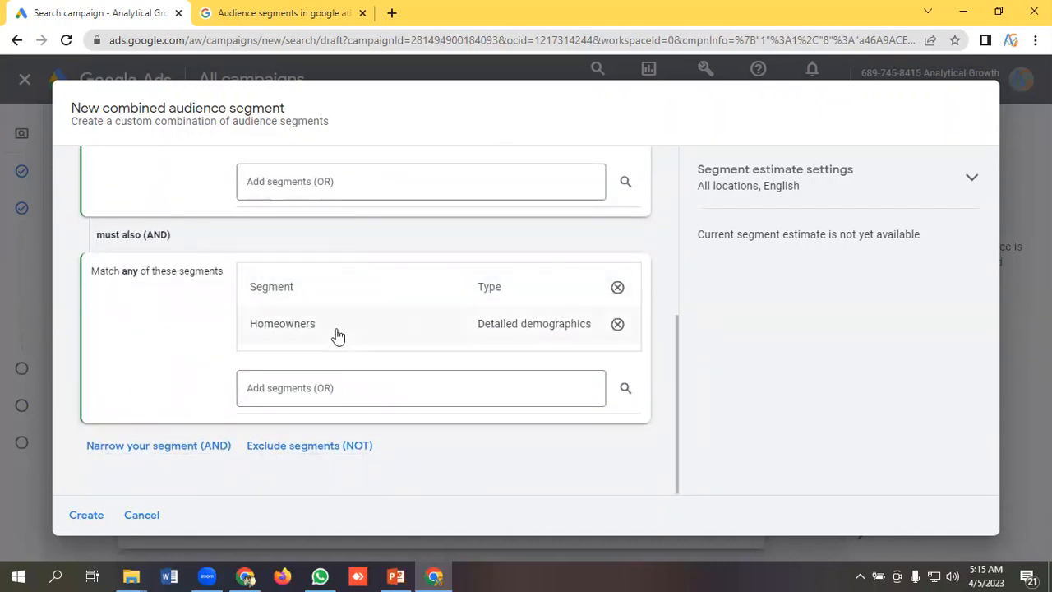
pyautogui.scroll(3, 308, 317)
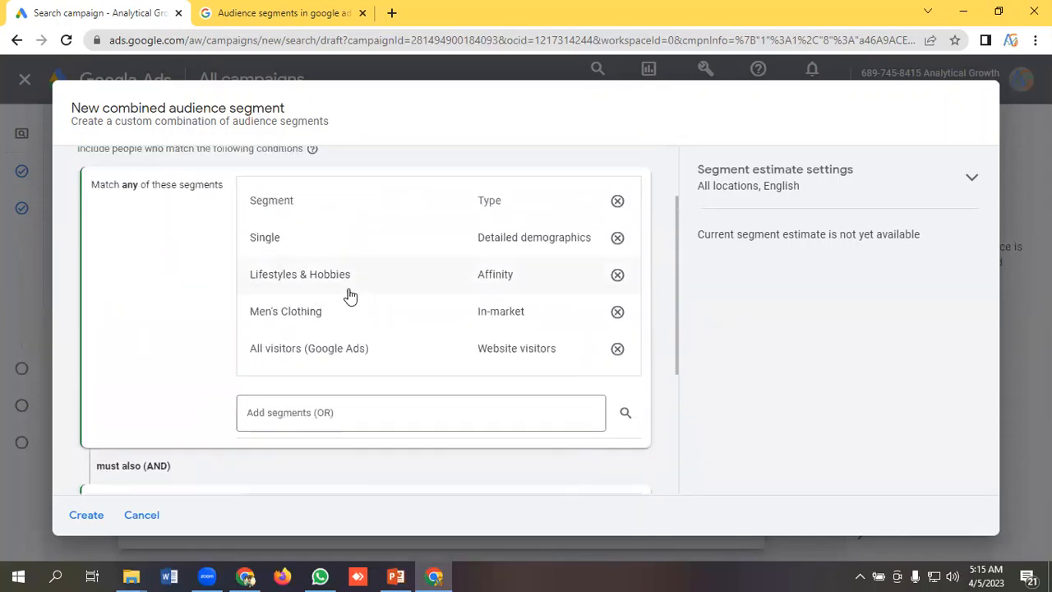
pyautogui.scroll(-1, 270, 287)
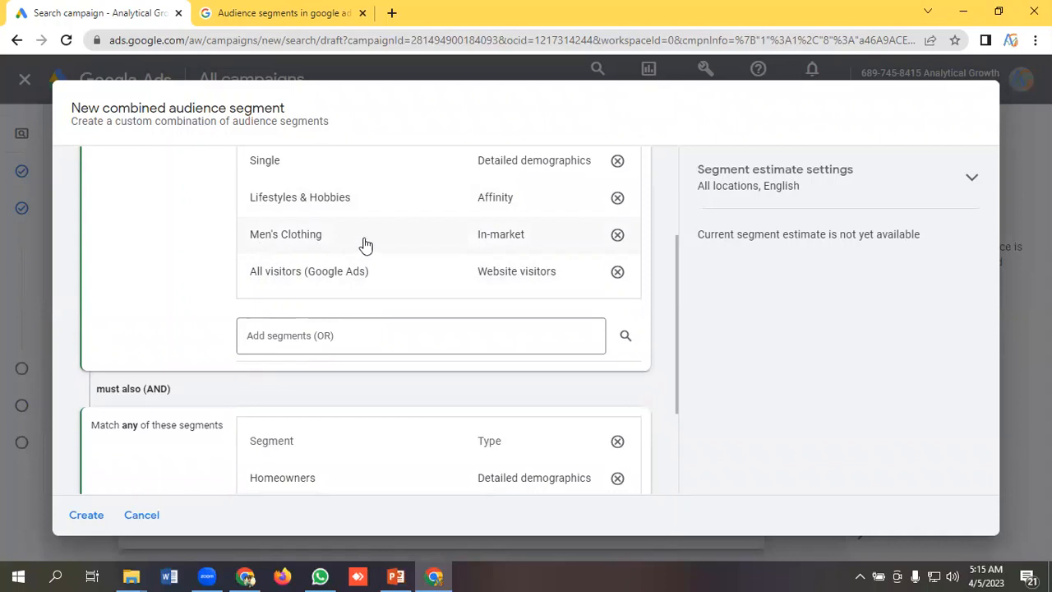
pyautogui.scroll(-2, 370, 244)
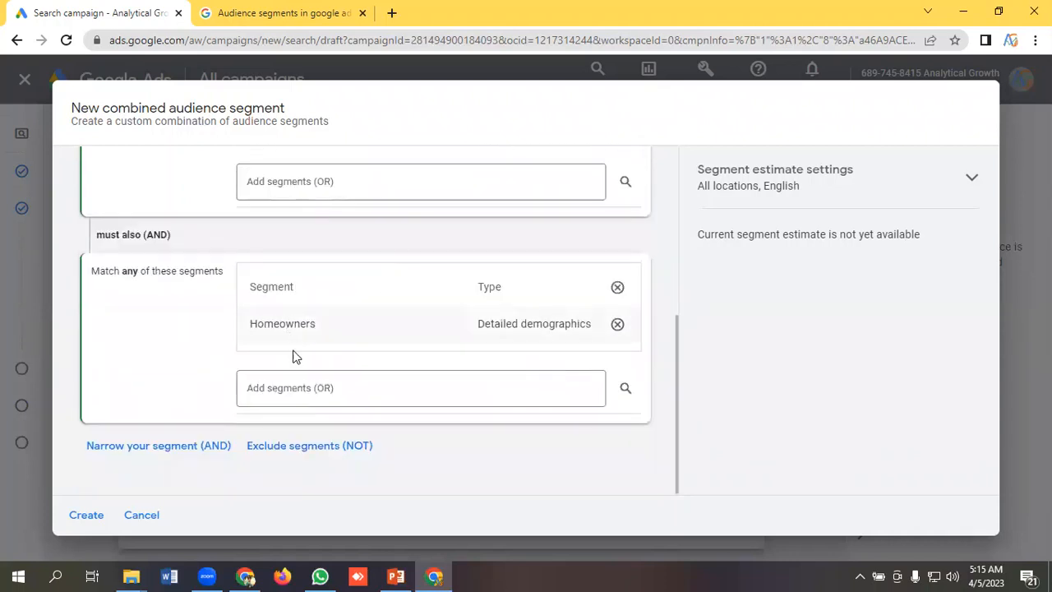
pyautogui.scroll(1, 305, 334)
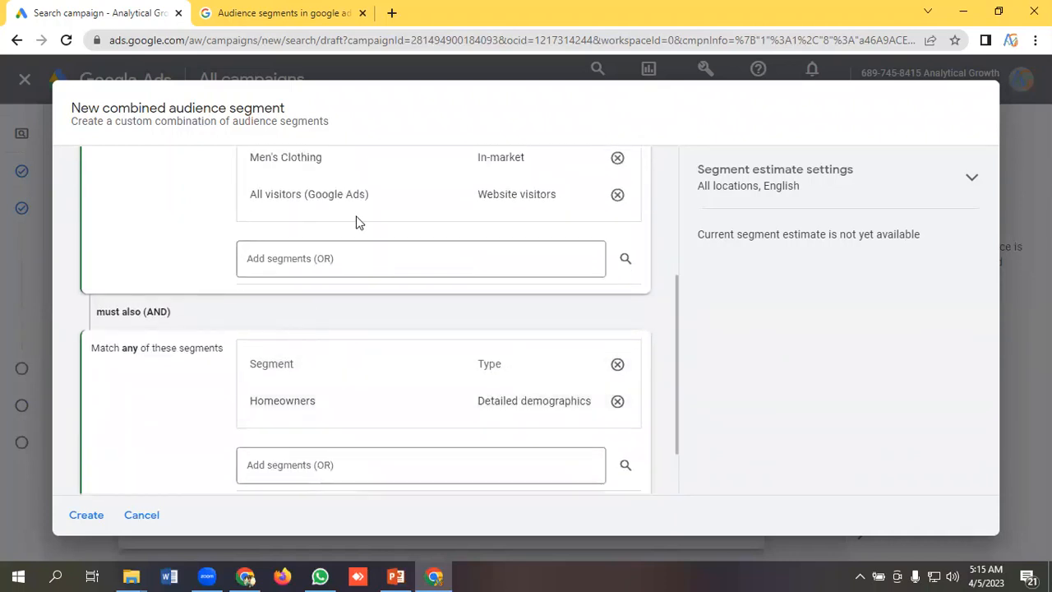
pyautogui.scroll(1, 356, 222)
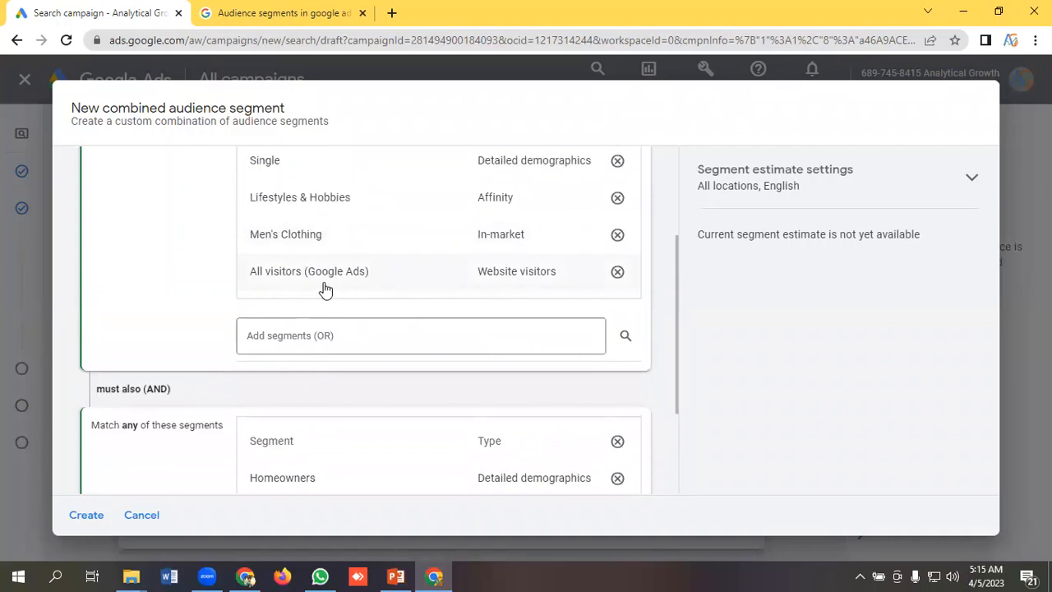
pyautogui.scroll(-1, 319, 288)
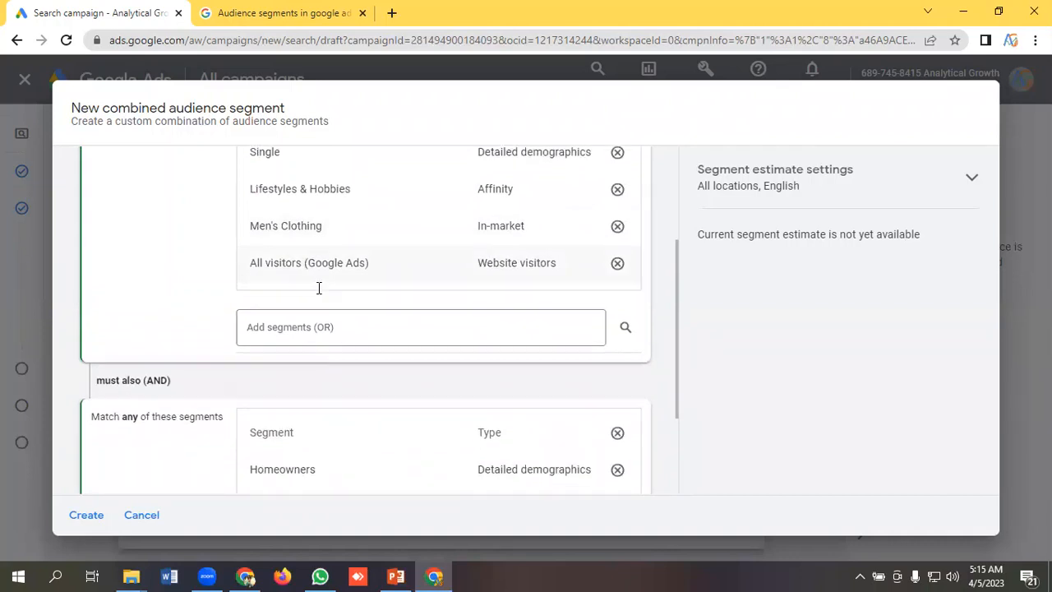
pyautogui.scroll(-2, 319, 288)
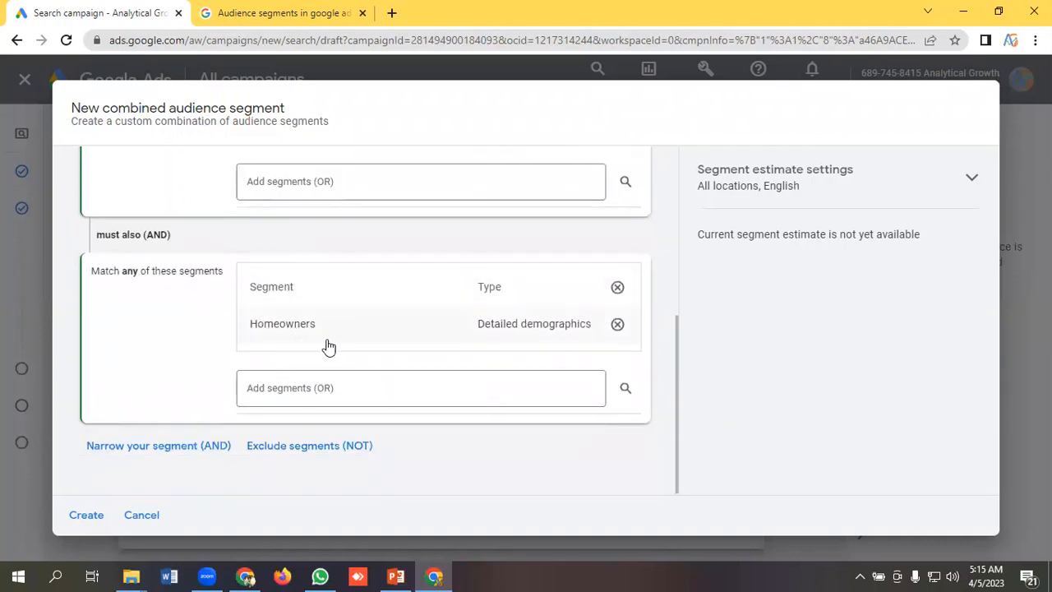
pyautogui.scroll(3, 328, 347)
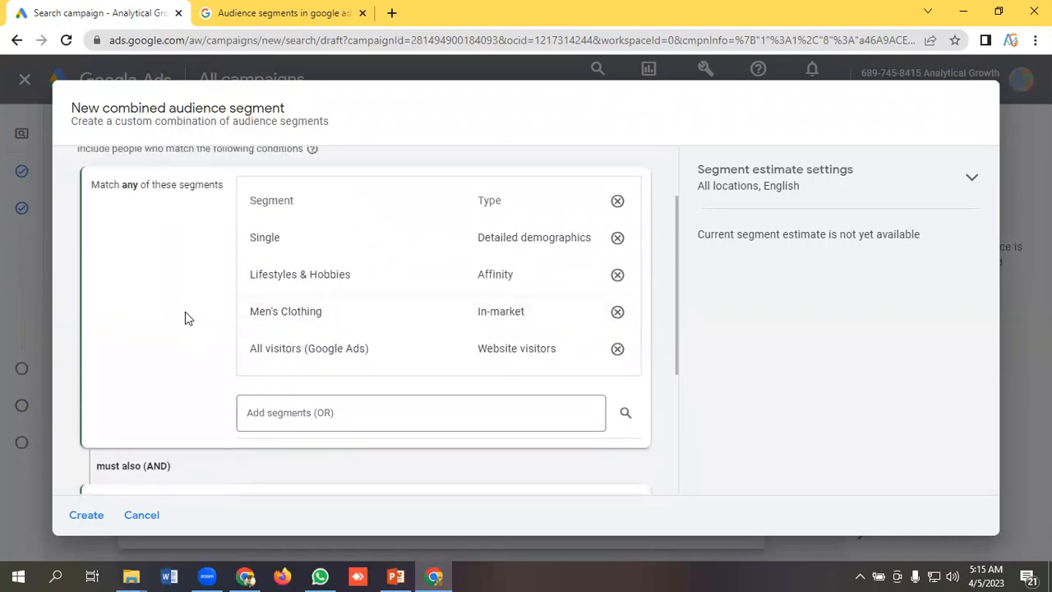
pyautogui.scroll(1, 187, 312)
pyautogui.scroll(-1, 188, 305)
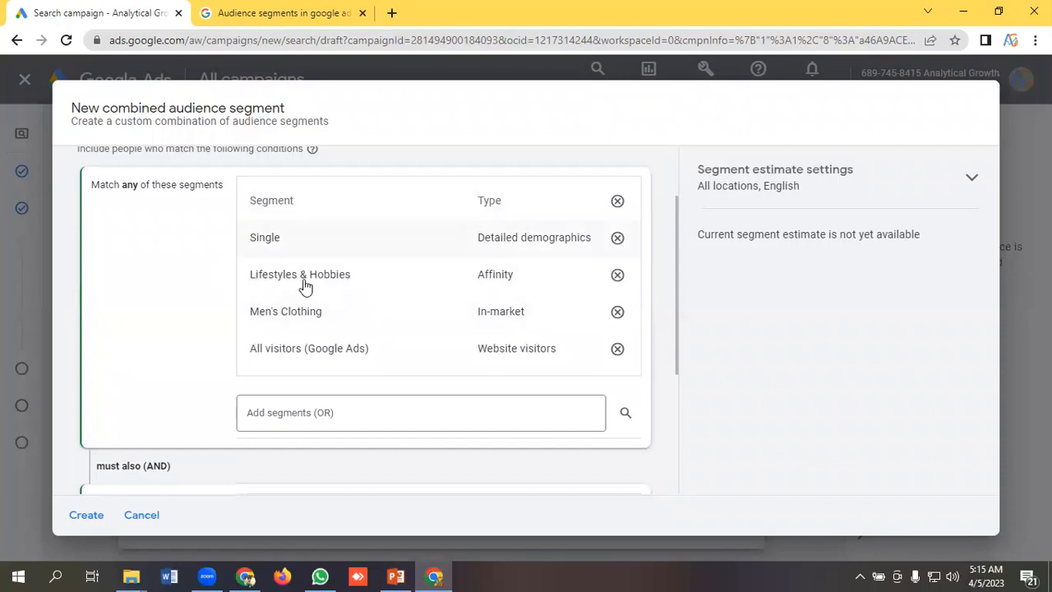
pyautogui.scroll(-2, 188, 268)
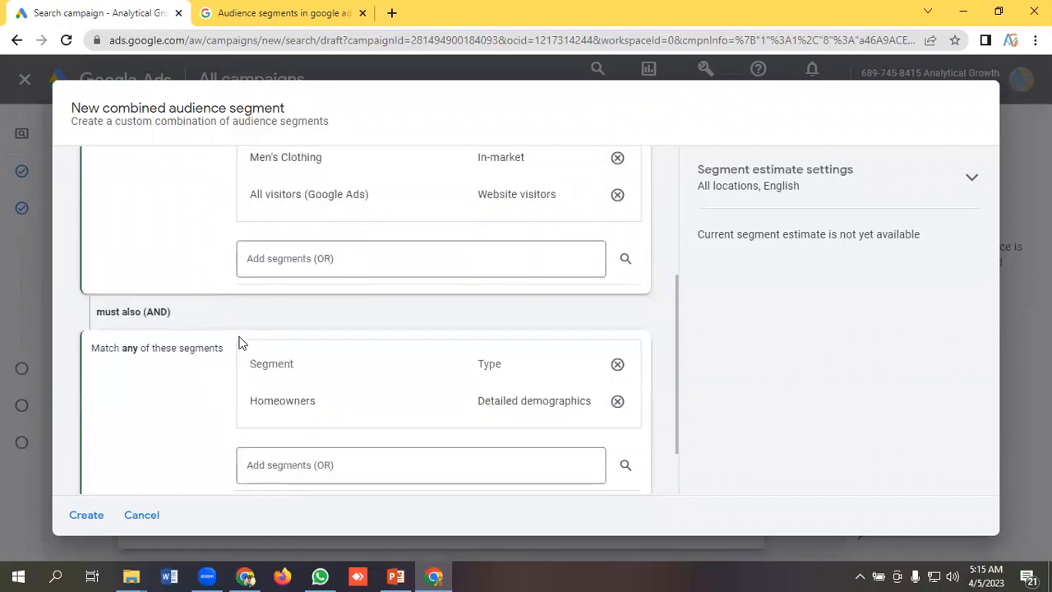
# Step: Create the combined audience segment and review its selection among the campaign's audience segments
pyautogui.scroll(-1, 239, 334)
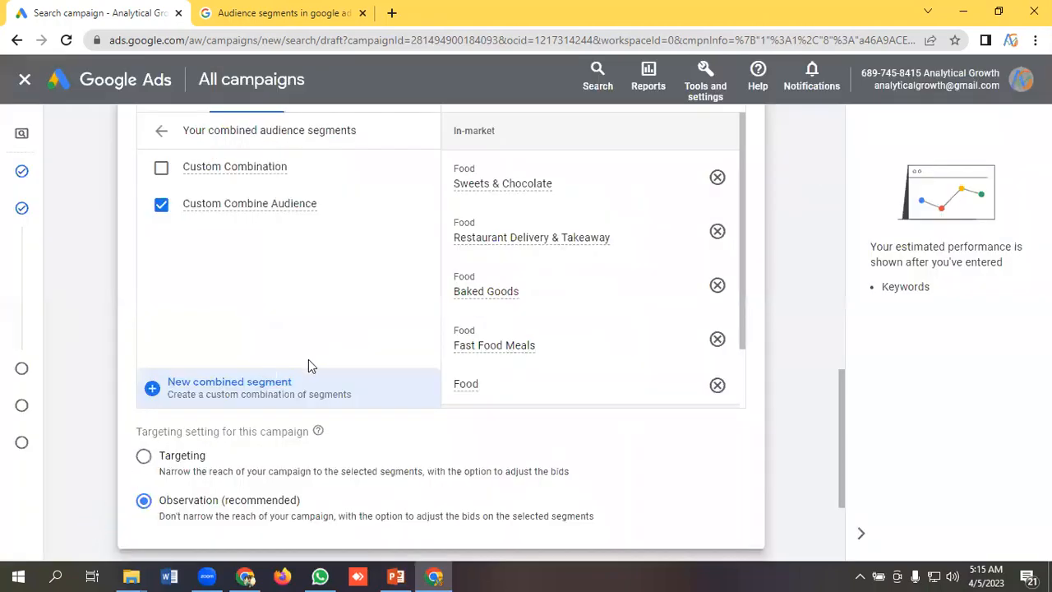
pyautogui.scroll(1, 308, 359)
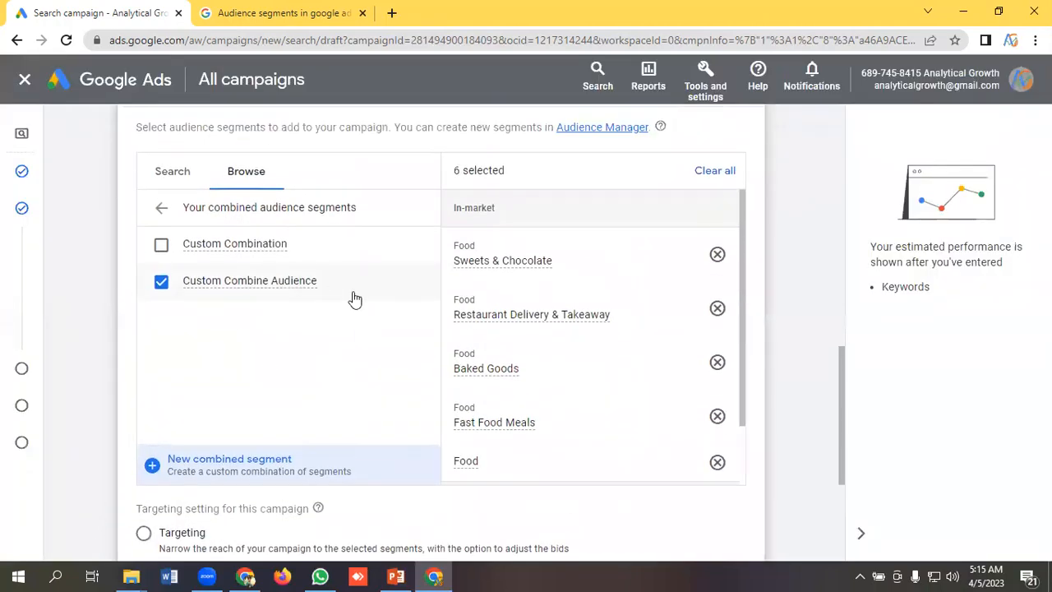
pyautogui.scroll(3, 322, 313)
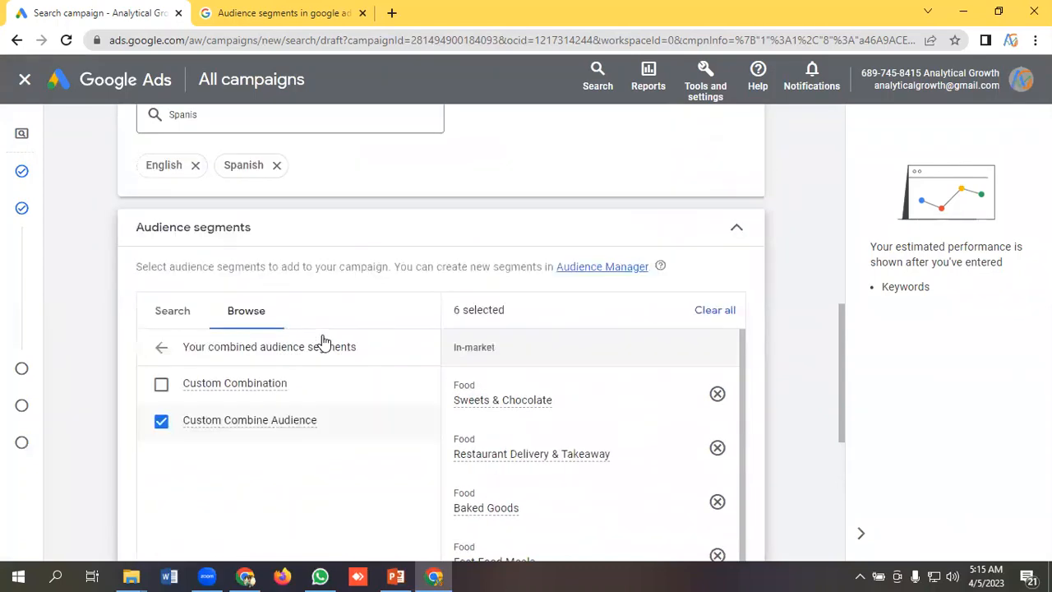
pyautogui.scroll(-2, 292, 341)
pyautogui.scroll(-1, 251, 339)
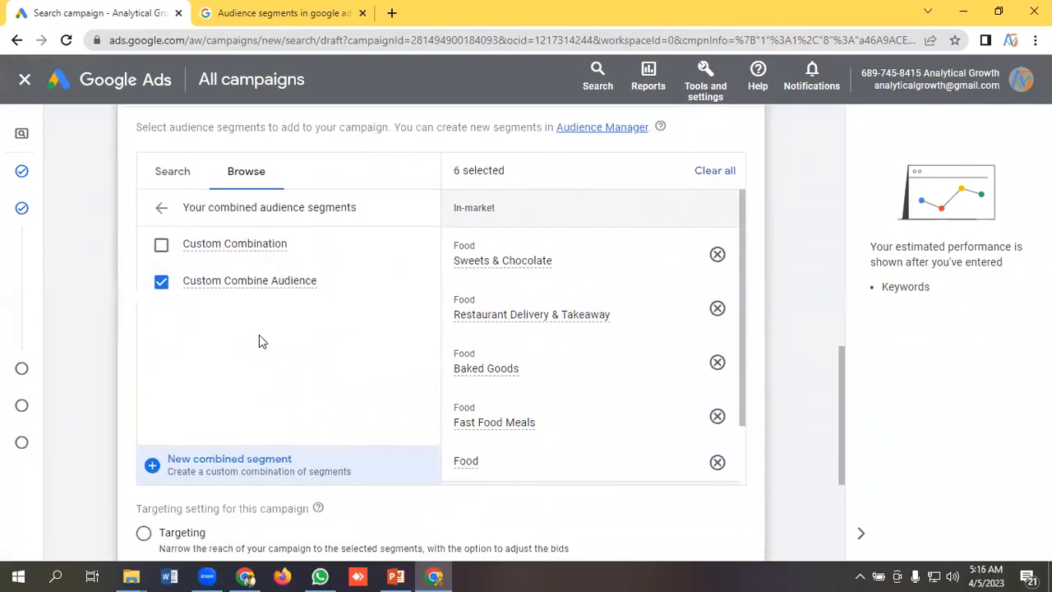
pyautogui.scroll(4, 246, 335)
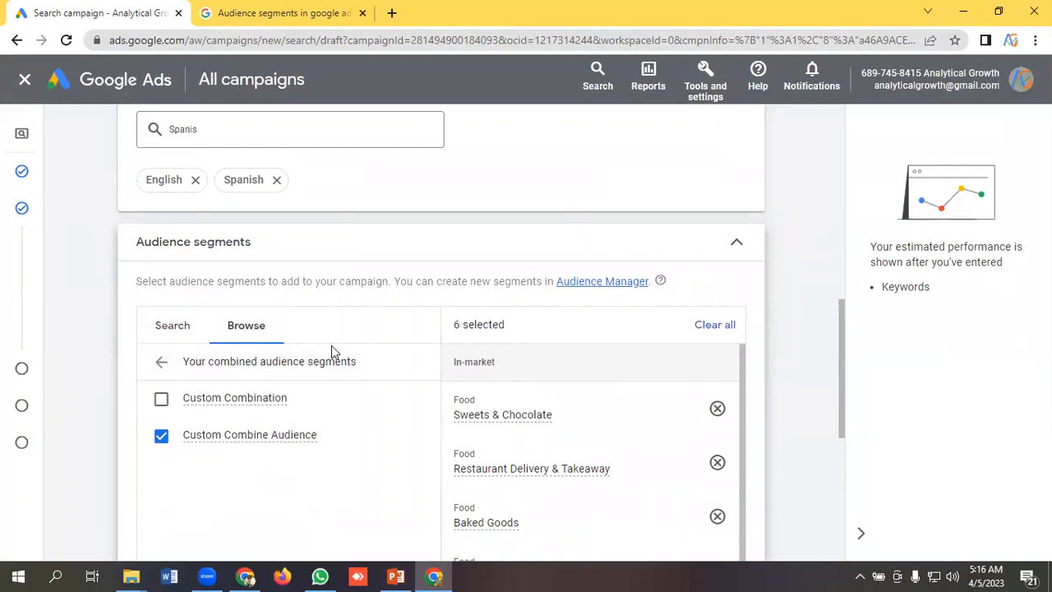
pyautogui.scroll(-2, 333, 353)
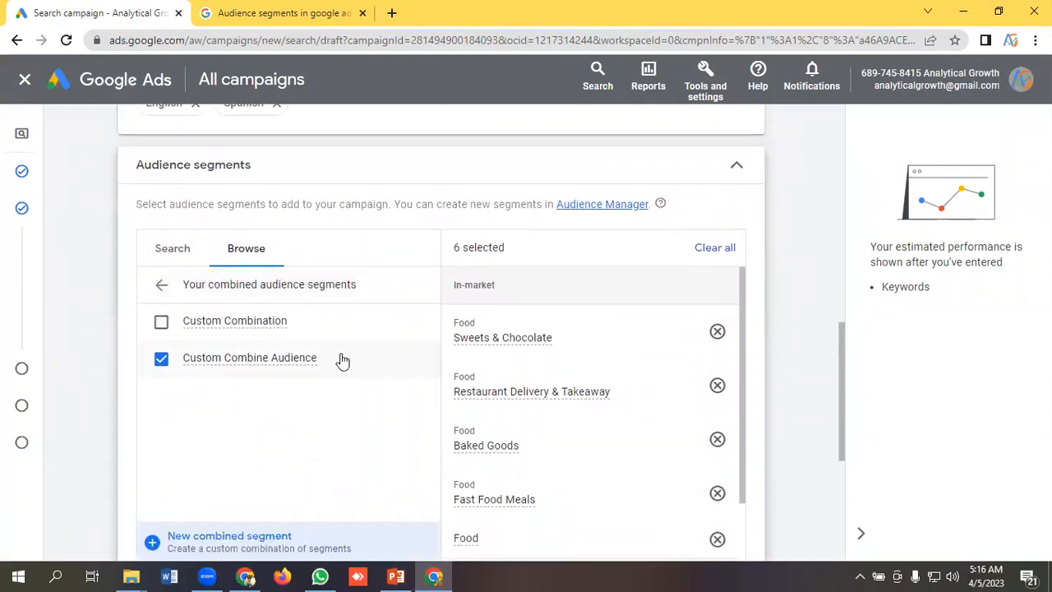